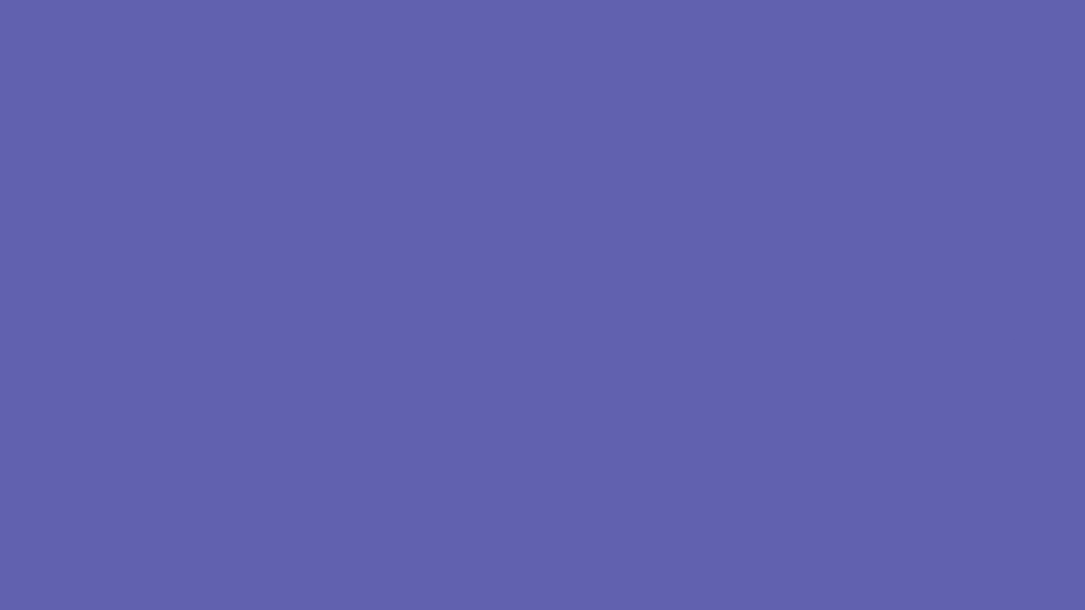
Step: Sketch the dog's head outline in dark strokes and scale the sketch down with Free Transform
drag(450, 191, 417, 254)
mouse_move(471, 342)
mouse_down()
mouse_move(453, 298)
mouse_move(459, 240)
mouse_move(526, 213)
mouse_move(602, 231)
mouse_move(540, 243)
mouse_move(567, 208)
mouse_move(633, 257)
mouse_move(648, 245)
mouse_up()
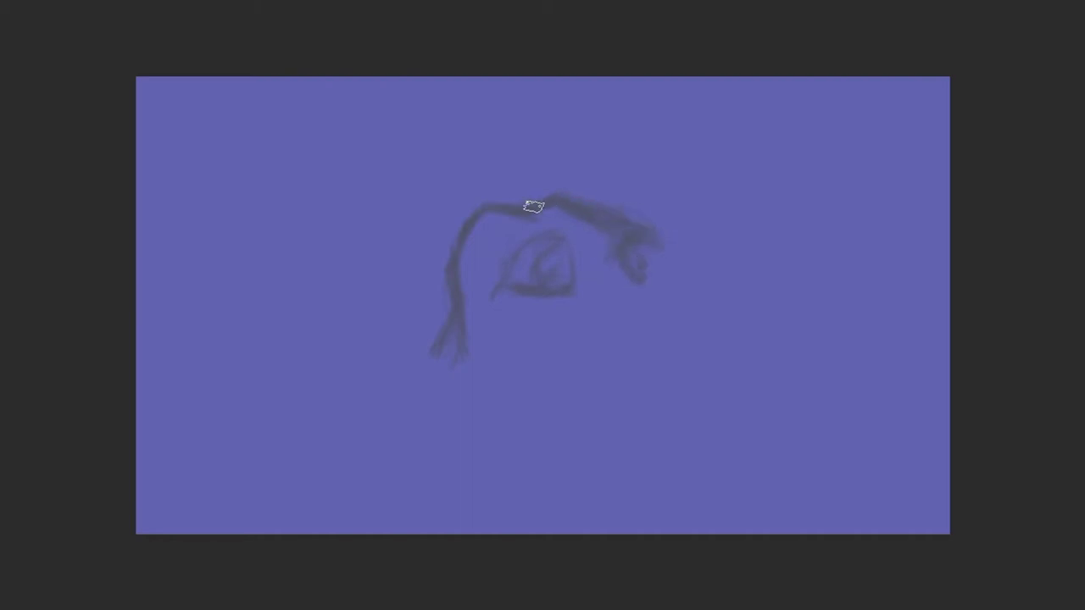
key(ctrl+t)
key(Return)
Step: Draw the body's left and right contours and bottom curve, adding strokes inside the body
drag(410, 278, 395, 428)
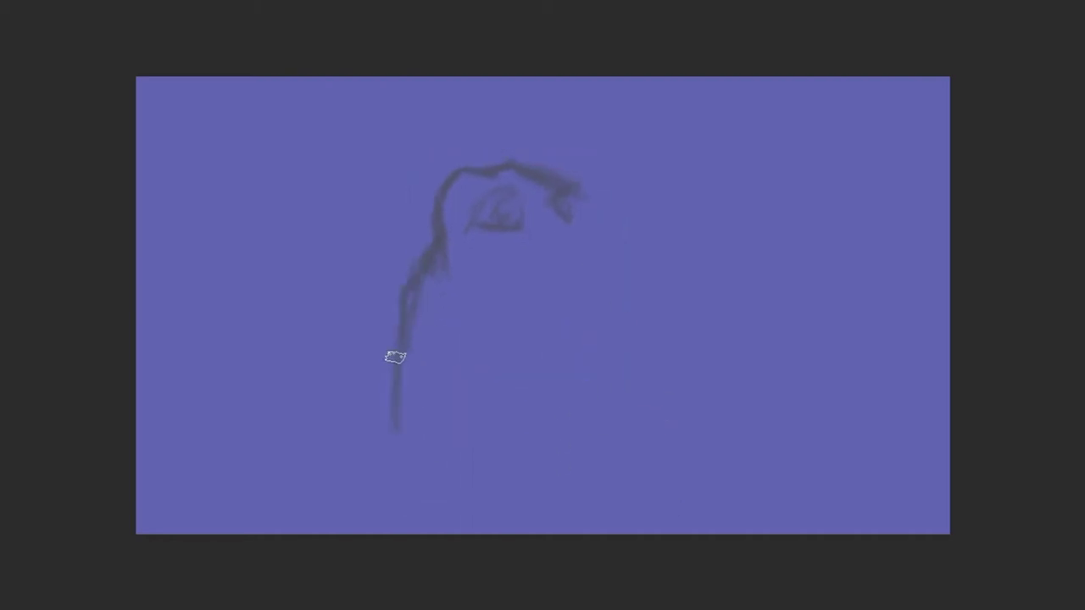
mouse_move(457, 280)
mouse_down()
mouse_move(482, 368)
mouse_move(479, 503)
mouse_move(390, 428)
mouse_up()
drag(602, 238, 575, 218)
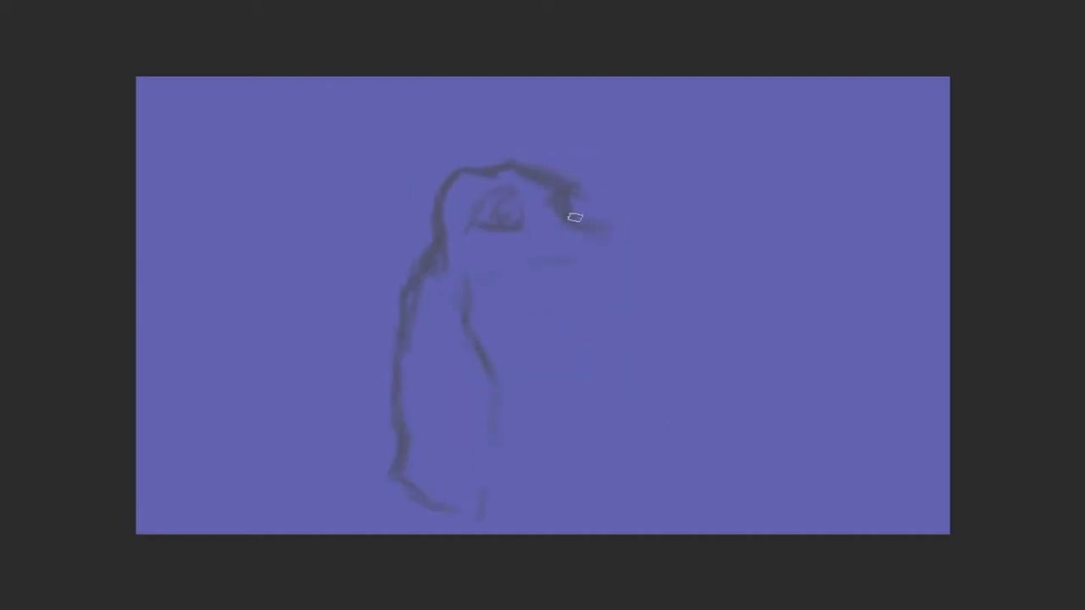
drag(428, 246, 373, 436)
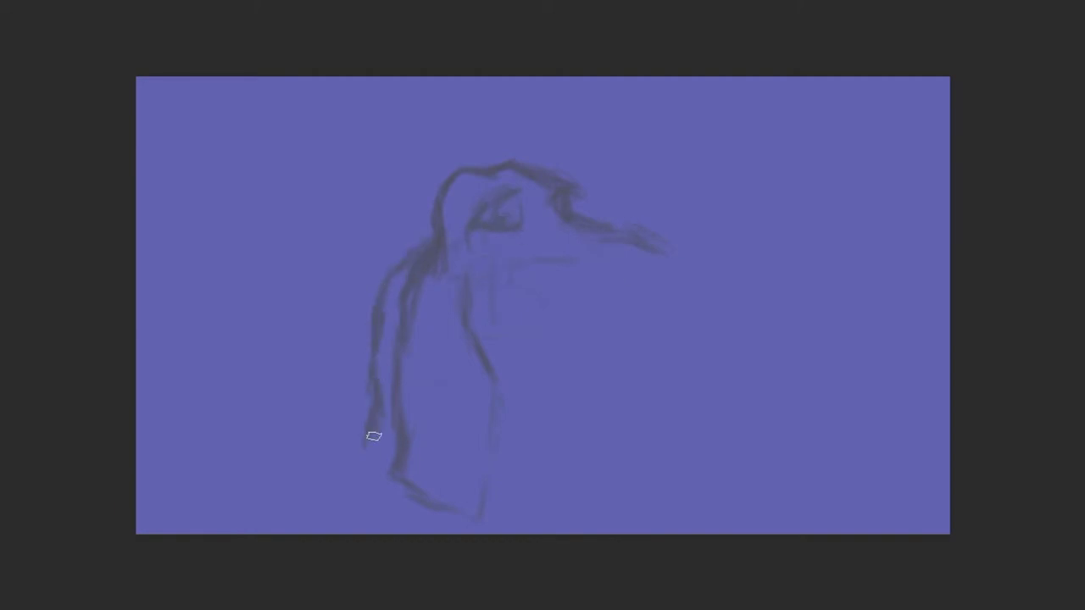
mouse_move(399, 271)
mouse_down()
mouse_move(458, 305)
mouse_move(431, 211)
mouse_up()
drag(450, 323, 388, 481)
Step: Shrink the sketch up-left, then darken the eye and outline the snout and nose
key(ctrl+t)
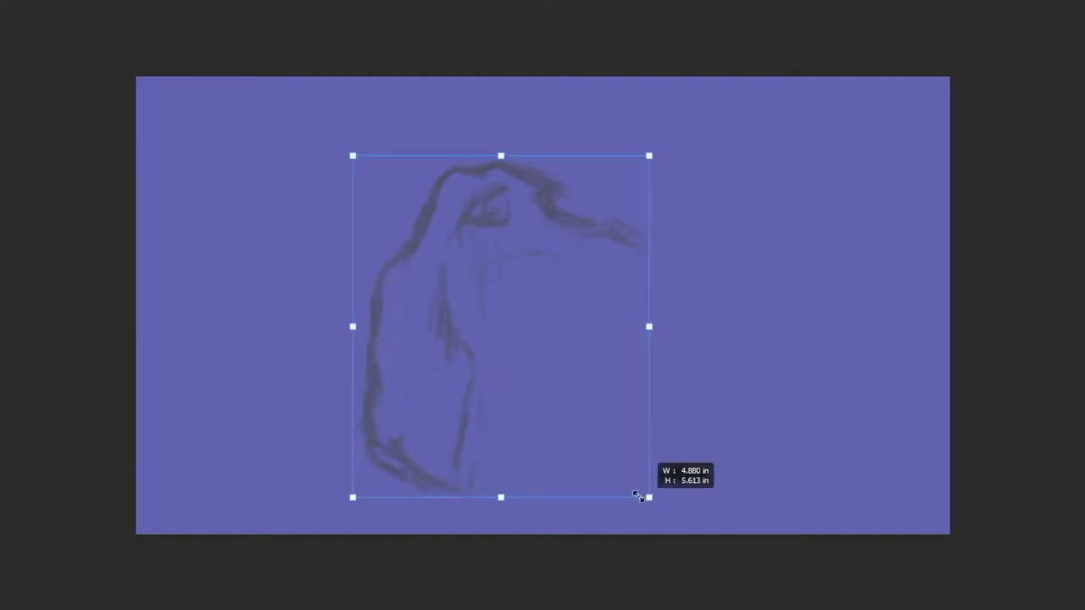
drag(635, 494, 585, 440)
key(Return)
drag(419, 197, 491, 165)
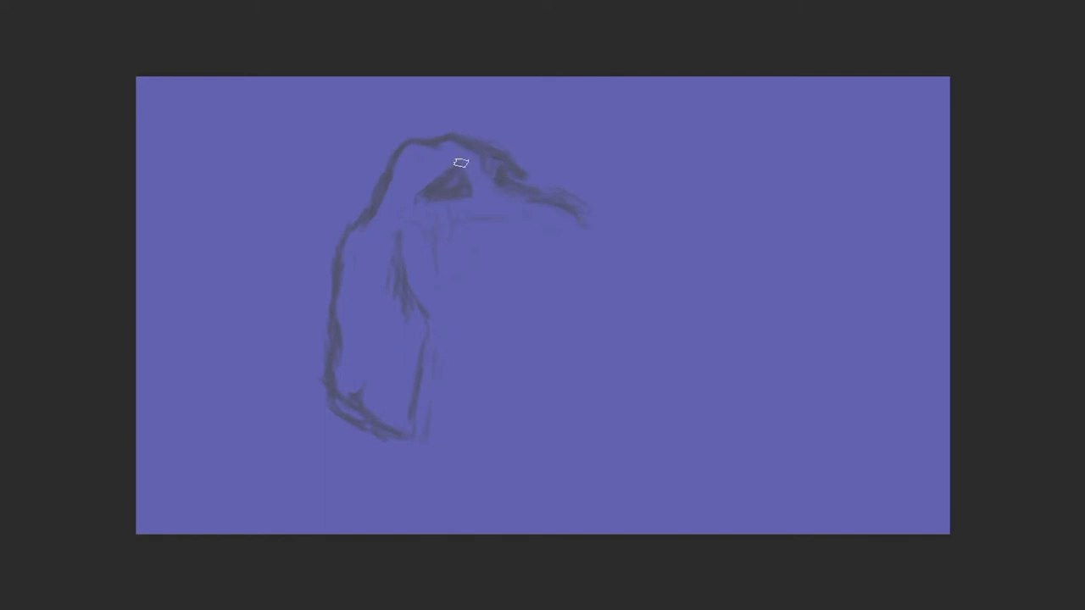
drag(393, 282, 407, 260)
mouse_move(534, 287)
mouse_down()
mouse_move(565, 250)
mouse_move(601, 230)
mouse_move(636, 307)
mouse_move(608, 351)
mouse_move(628, 375)
mouse_move(516, 418)
mouse_up()
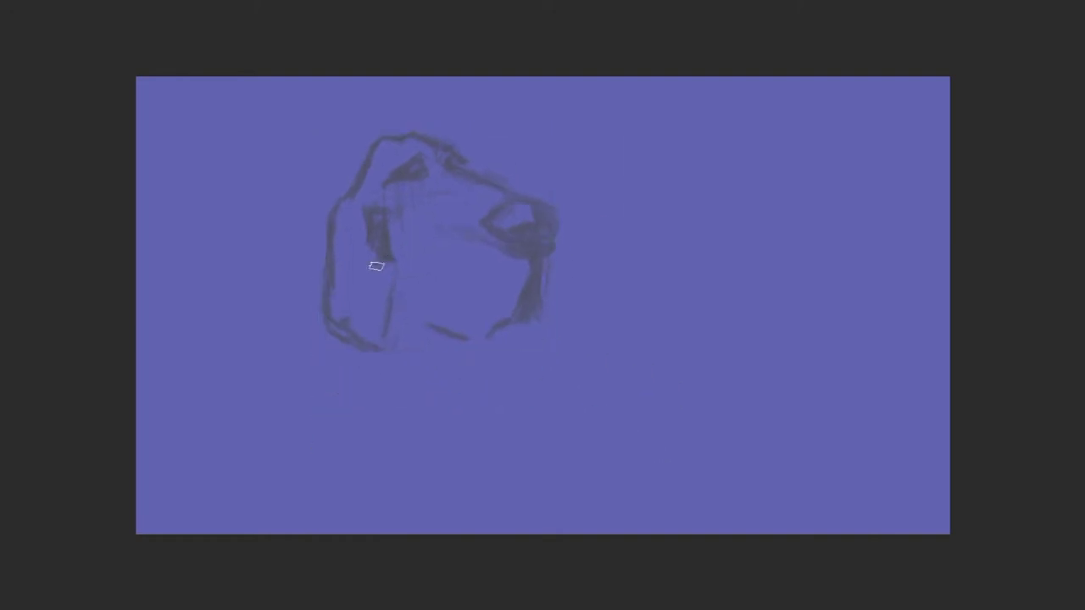
Step: Extend the head's left outline, add its bottom contour, a jaw mark and under-snout strokes
drag(377, 266, 395, 366)
mouse_move(324, 228)
mouse_down()
mouse_move(340, 399)
mouse_move(399, 419)
mouse_up()
drag(428, 329, 462, 356)
drag(528, 322, 498, 339)
drag(521, 350, 426, 373)
Step: Thicken the jaw line, add neck lines, and lay a first red stroke on the head's left side
drag(437, 381, 399, 453)
mouse_move(322, 391)
mouse_down()
mouse_move(317, 419)
mouse_move(395, 458)
mouse_move(356, 317)
mouse_move(438, 477)
mouse_move(414, 426)
mouse_move(487, 383)
mouse_move(511, 382)
mouse_move(484, 435)
mouse_move(519, 491)
mouse_up()
drag(333, 456, 316, 493)
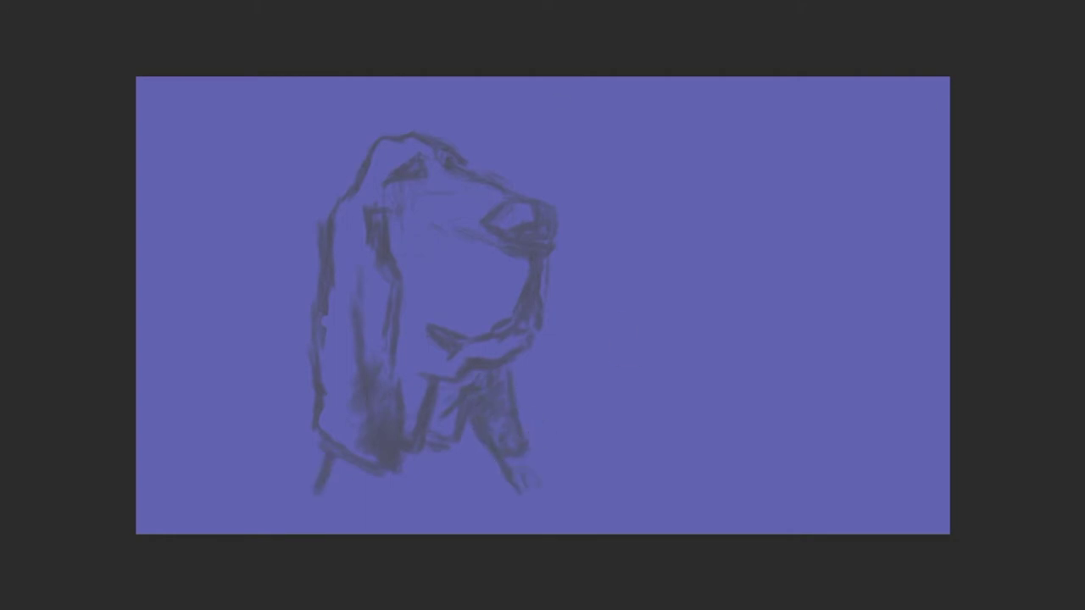
mouse_move(344, 297)
mouse_down()
mouse_move(329, 344)
mouse_move(331, 279)
mouse_up()
Step: Paint red up the ear, pale muzzle highlights, and blue-grey over the jaw and lower chest
key(ctrl+minus)
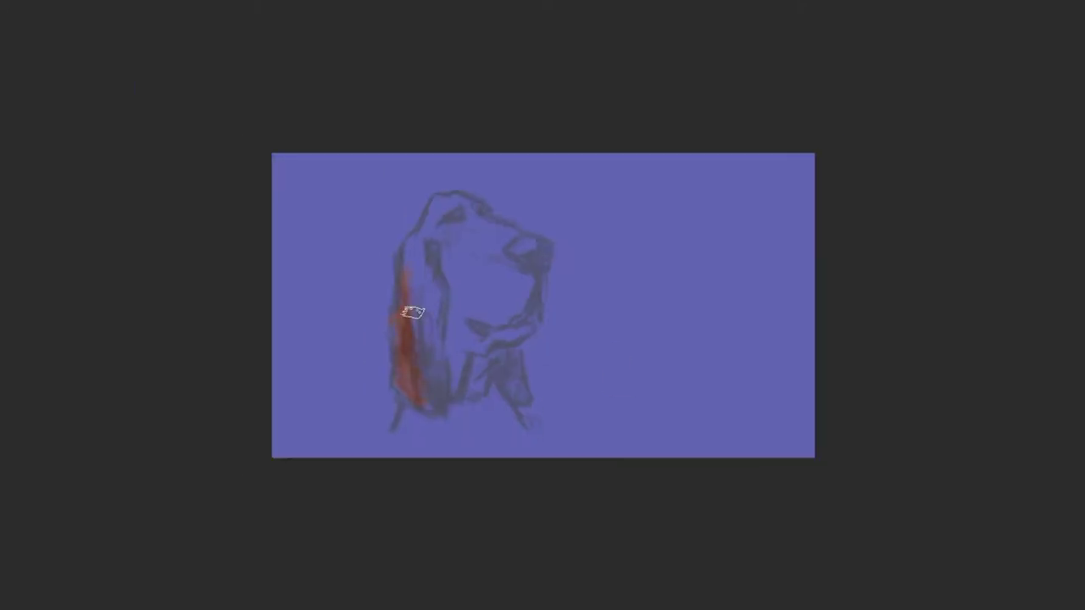
mouse_move(412, 313)
mouse_down()
mouse_move(421, 231)
mouse_move(485, 279)
mouse_up()
mouse_move(475, 220)
mouse_down()
mouse_move(497, 235)
mouse_move(454, 205)
mouse_up()
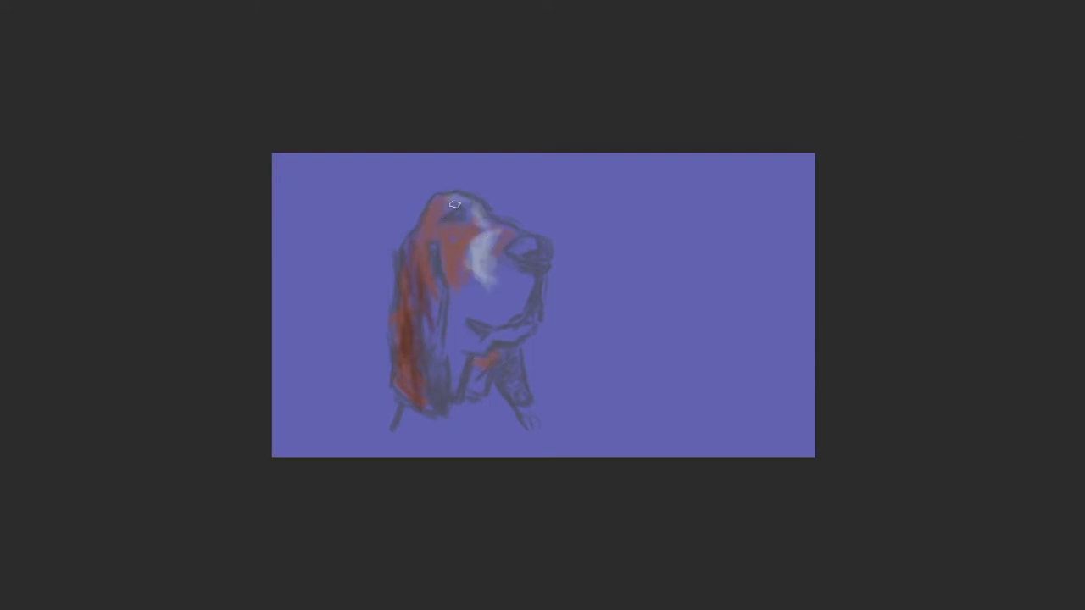
mouse_move(515, 333)
mouse_down()
mouse_move(461, 315)
mouse_move(526, 257)
mouse_up()
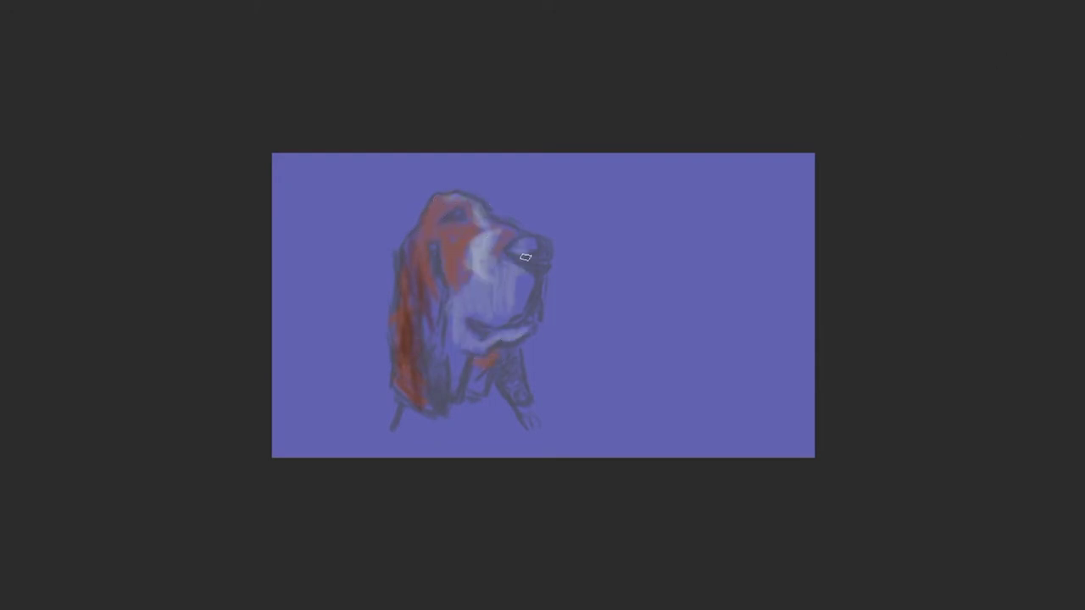
drag(511, 418, 469, 433)
Step: Add black shading down the left ear, along its bottom, and under the right jaw
mouse_move(433, 241)
mouse_down()
mouse_move(450, 308)
mouse_move(438, 322)
mouse_move(440, 410)
mouse_move(445, 373)
mouse_up()
drag(507, 349, 522, 403)
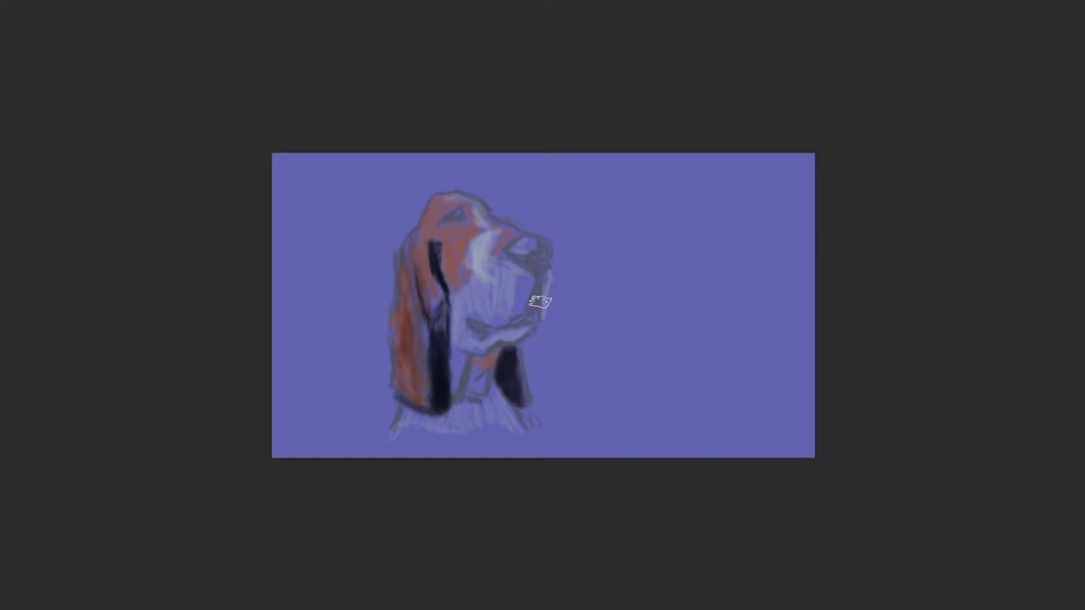
mouse_move(469, 321)
mouse_down()
mouse_move(488, 327)
mouse_move(539, 282)
mouse_move(531, 264)
mouse_up()
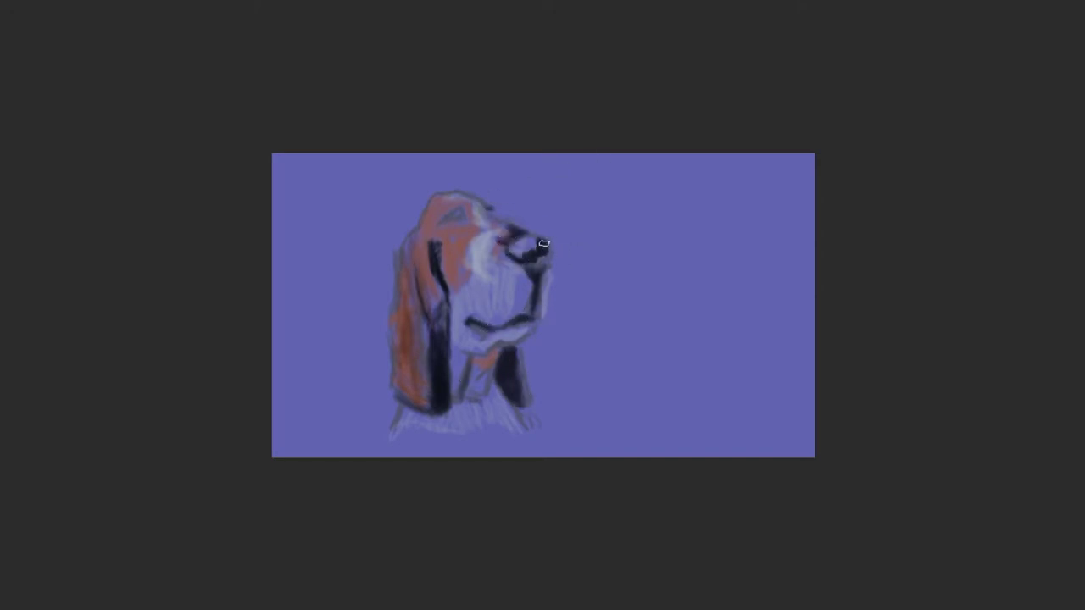
Step: Zoom in and paint a dark brow, bluish-grey nose, amber iris, teal-lavender chest fur and repainted cheek
click(546, 256)
key(ctrl+plus)
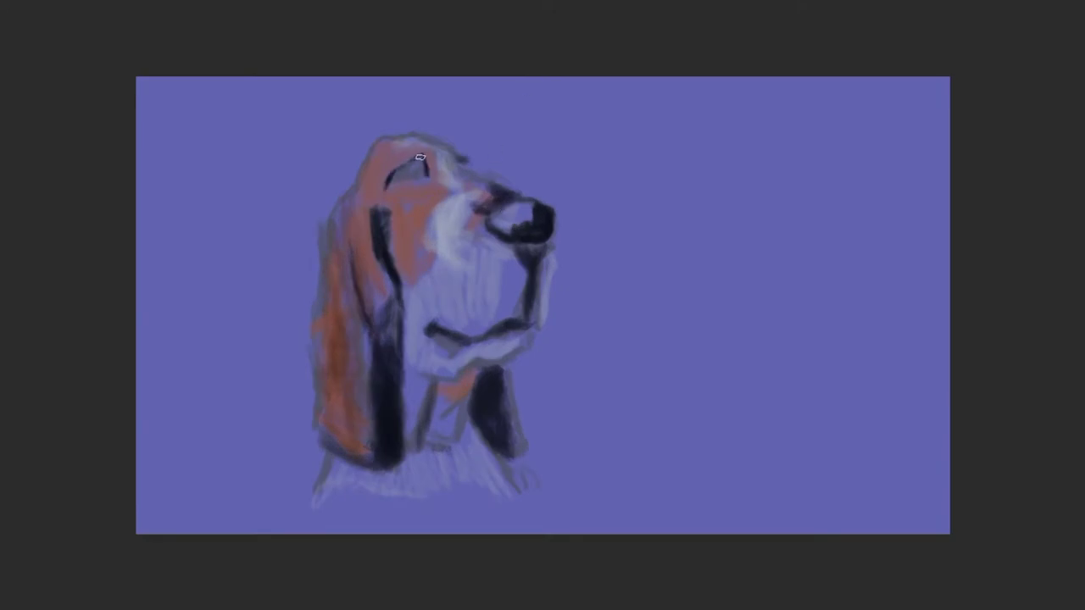
drag(458, 156, 480, 159)
drag(523, 218, 507, 226)
drag(412, 168, 420, 170)
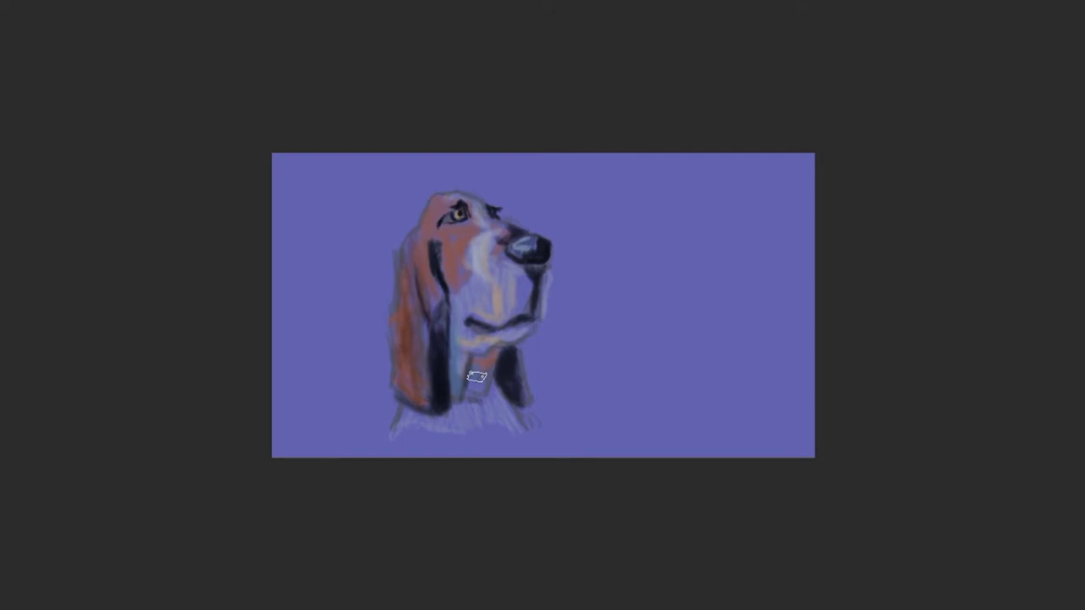
drag(474, 380, 500, 419)
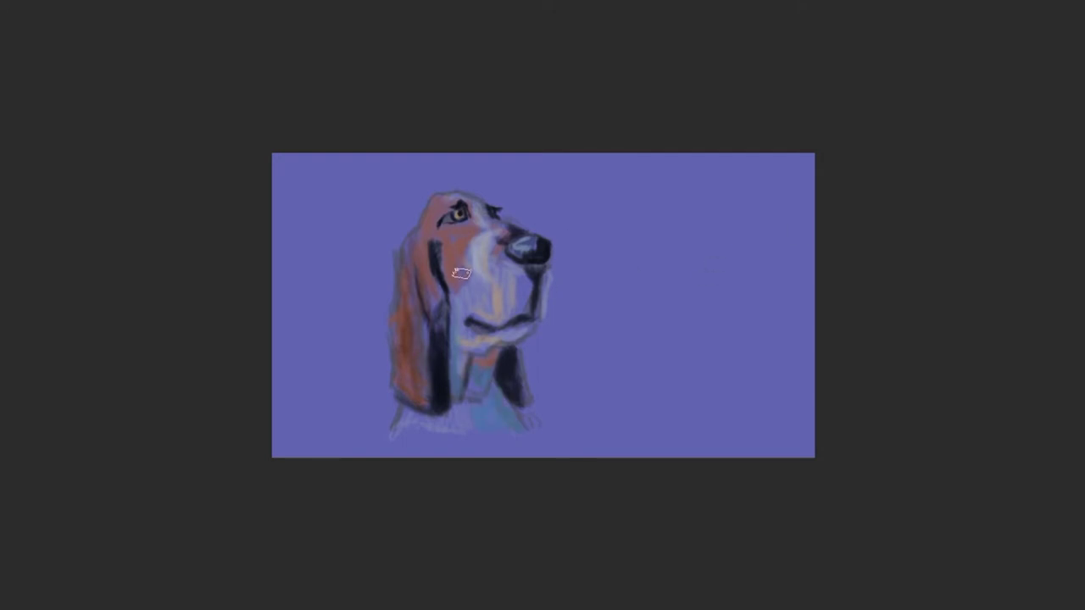
mouse_move(460, 273)
mouse_down()
mouse_move(450, 255)
mouse_move(480, 269)
mouse_up()
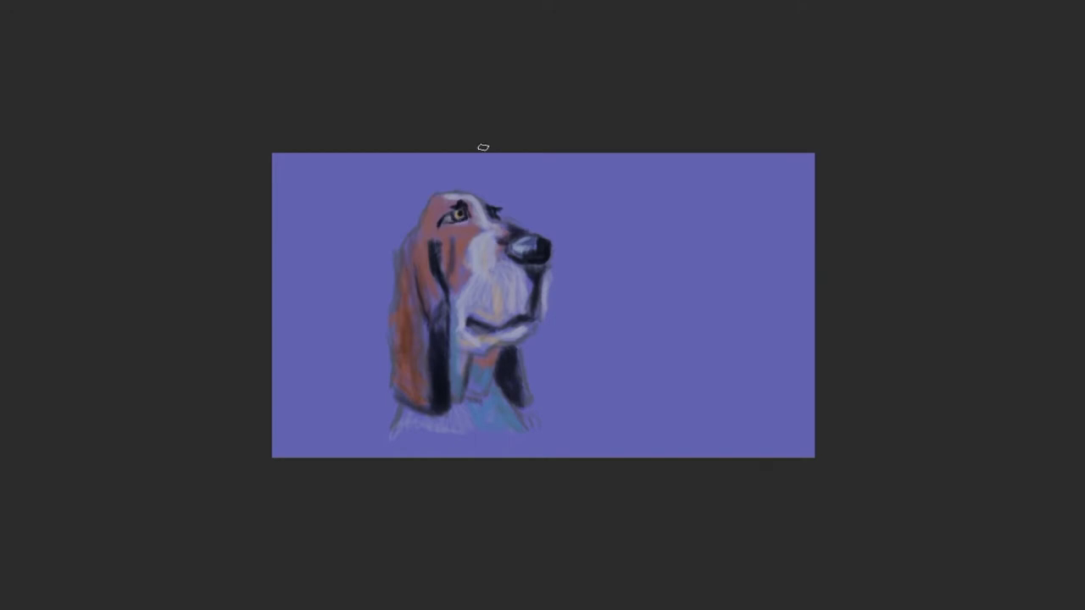
Step: Zoom in and add dark accents to the ears, mouth line and around the nose
key(ctrl+plus)
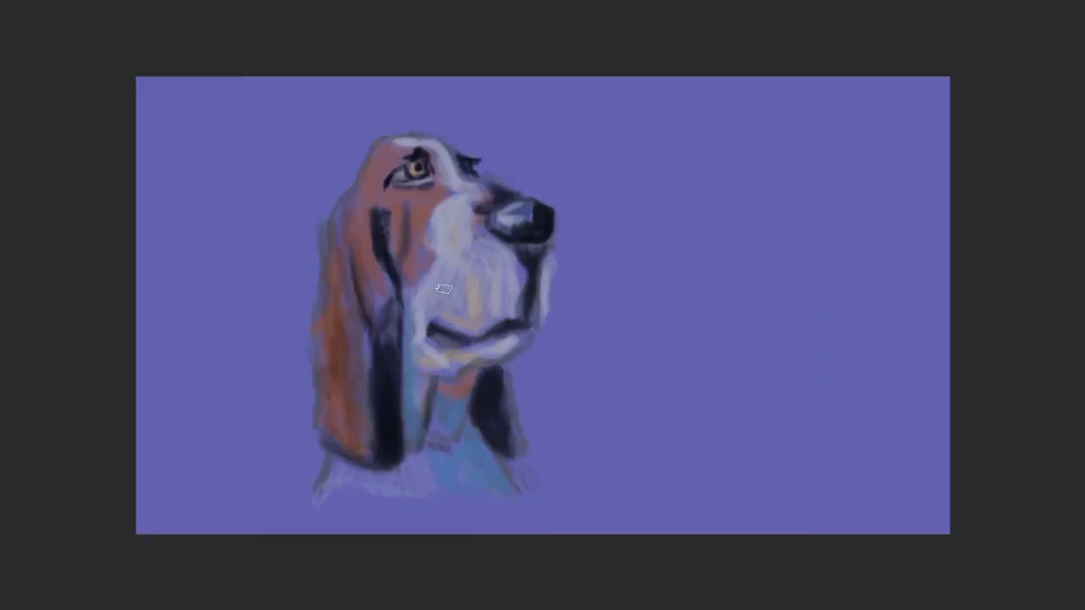
mouse_move(359, 461)
mouse_down()
mouse_move(368, 366)
mouse_move(339, 412)
mouse_move(370, 423)
mouse_move(356, 457)
mouse_up()
drag(487, 370, 497, 412)
drag(434, 326, 519, 335)
drag(525, 246, 536, 280)
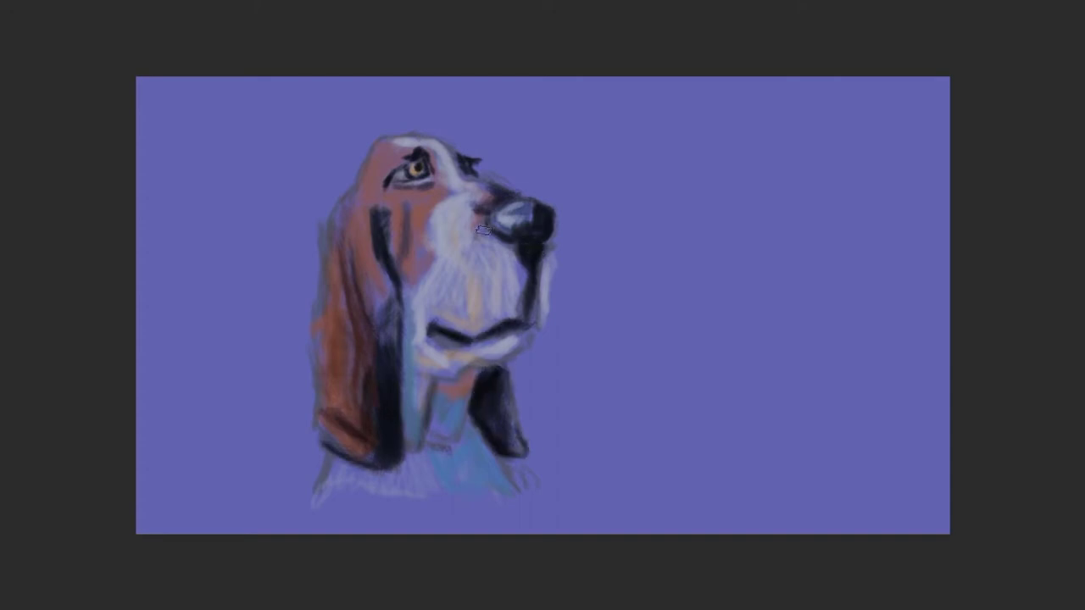
Step: Add tan muzzle patches and deepen the browns below the eye, on the ear edge and under the jaw
mouse_move(475, 219)
mouse_down()
mouse_move(476, 246)
mouse_move(504, 261)
mouse_move(512, 287)
mouse_up()
drag(464, 197, 434, 243)
drag(414, 194, 437, 202)
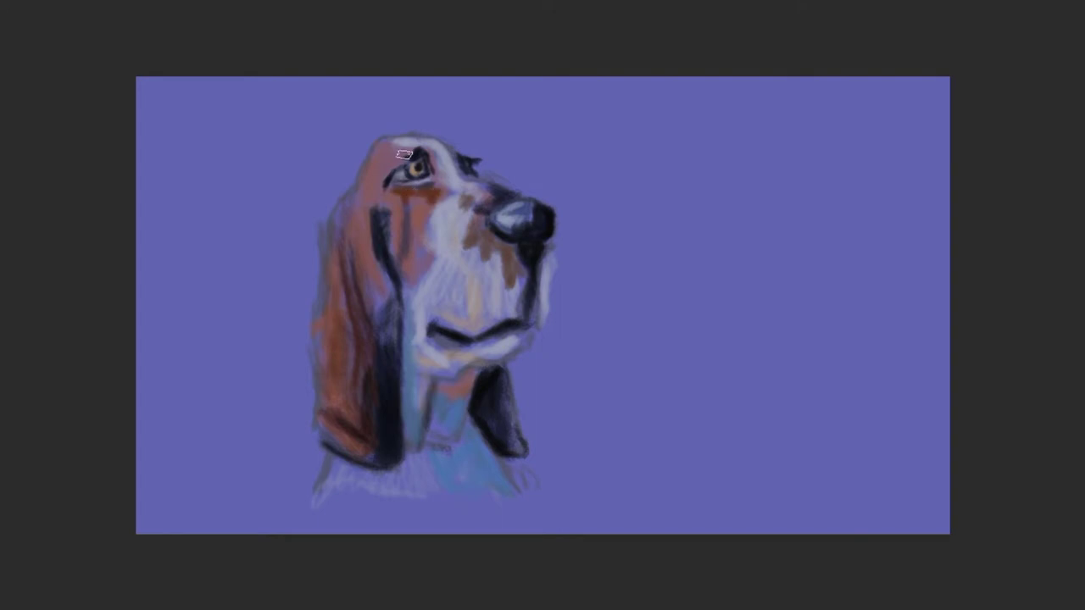
mouse_move(398, 151)
mouse_down()
mouse_move(333, 270)
mouse_move(320, 377)
mouse_up()
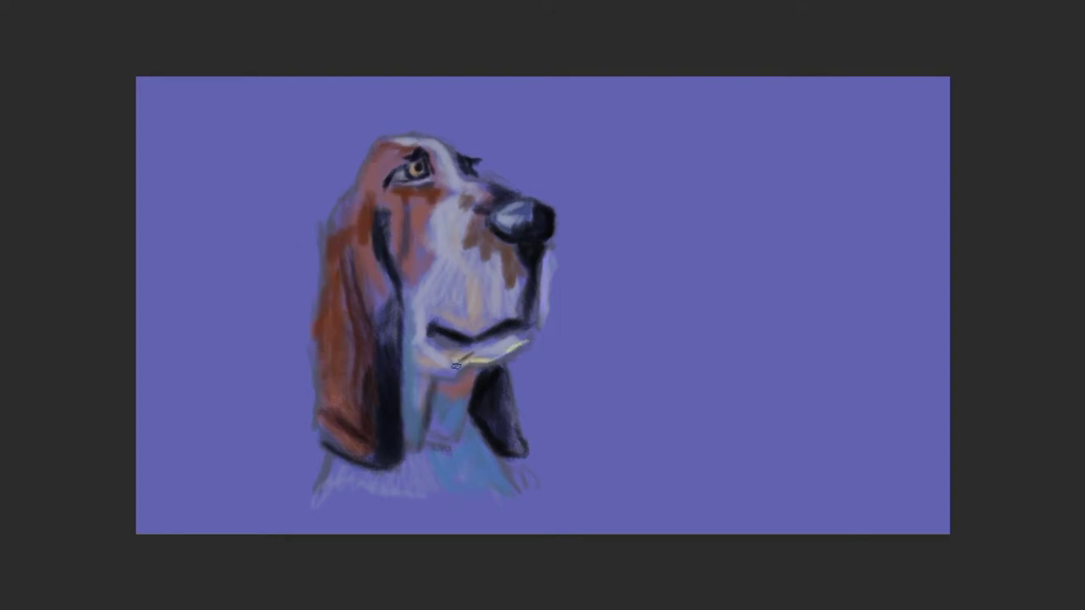
drag(424, 378, 497, 368)
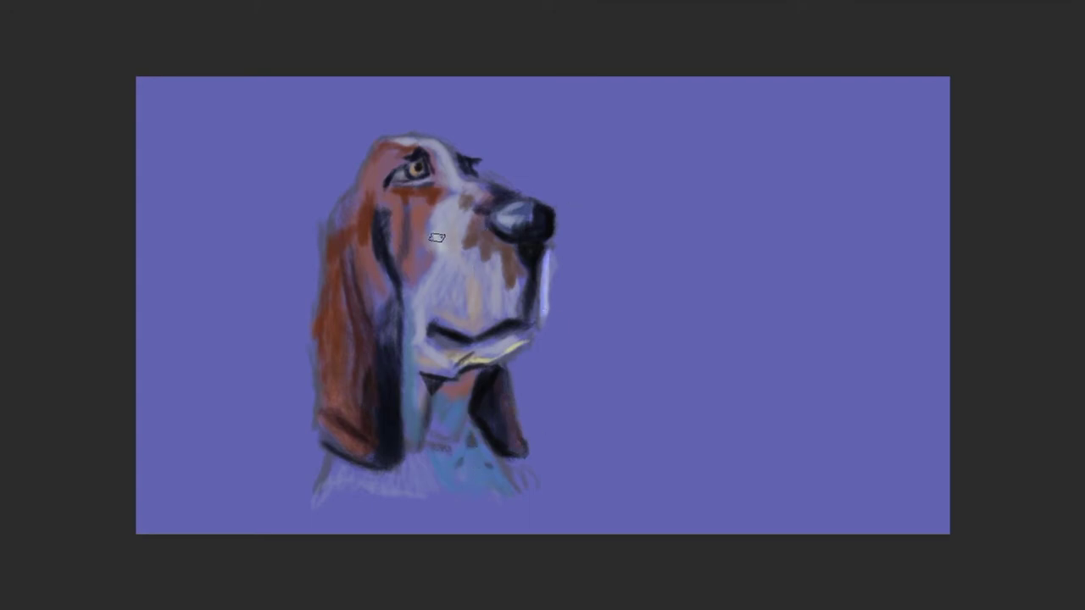
Step: Paint white highlights down the muzzle, cheek, brow and cheek edge, plus white lower-chest fur
mouse_move(437, 238)
mouse_down()
mouse_move(456, 184)
mouse_move(441, 280)
mouse_move(420, 314)
mouse_up()
drag(555, 244, 547, 289)
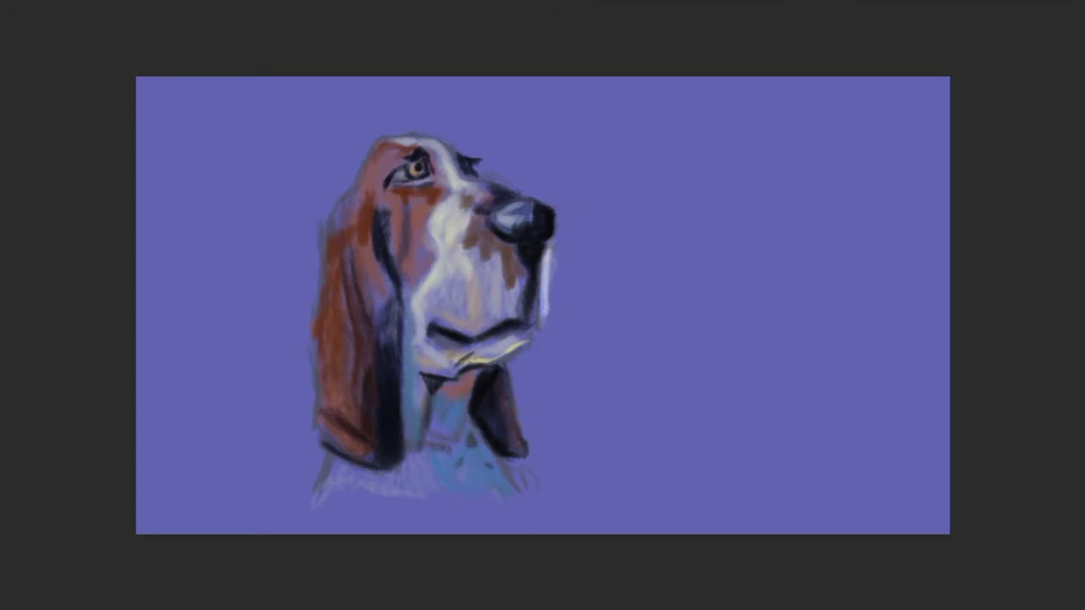
drag(462, 272, 445, 331)
drag(487, 288, 475, 207)
drag(462, 167, 498, 187)
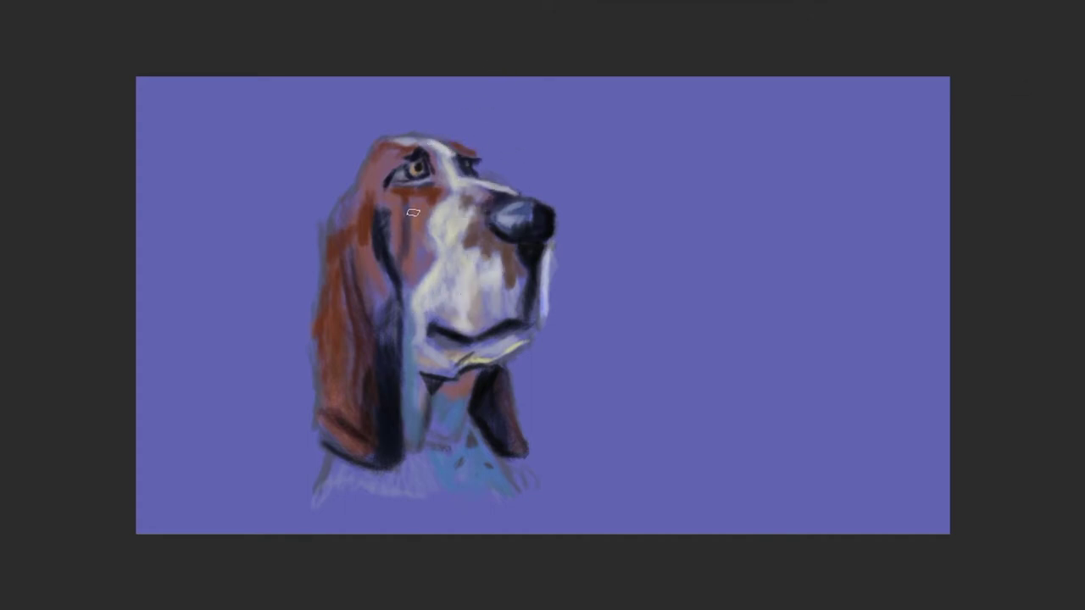
drag(391, 209, 385, 165)
drag(377, 233, 382, 288)
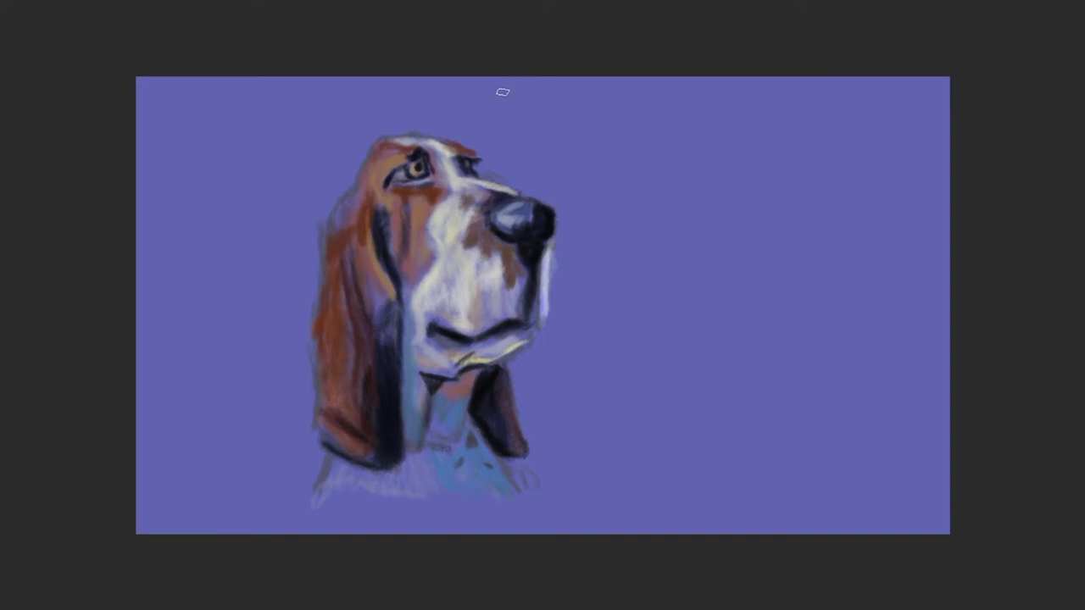
drag(330, 500, 366, 458)
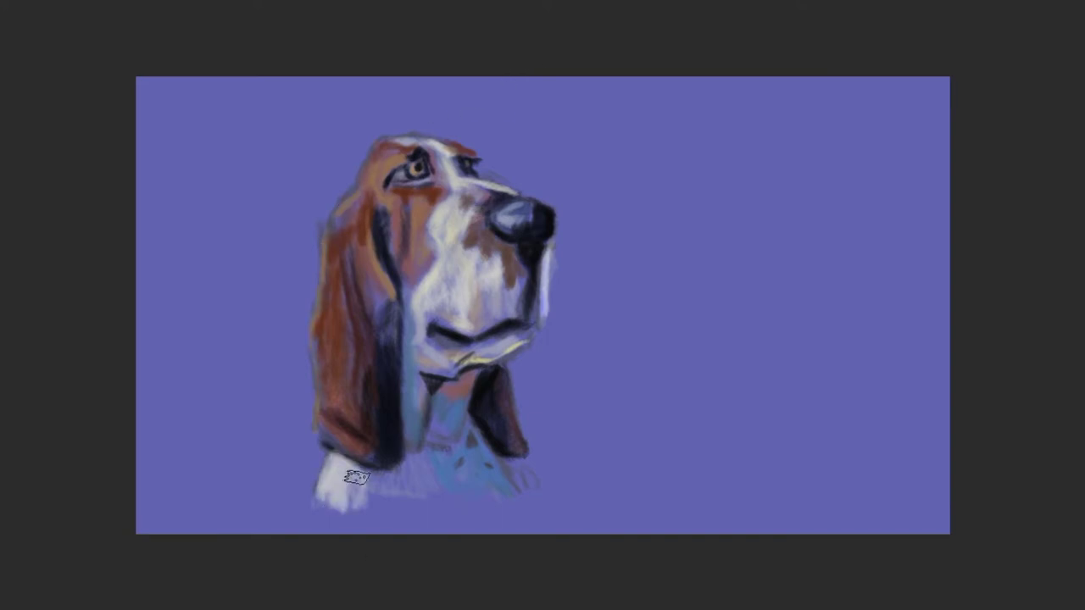
Step: Paint white lower-chest fur, lighten the ear's outer edge, and sample the muzzle brown
mouse_move(373, 509)
mouse_down()
mouse_move(418, 485)
mouse_move(429, 443)
mouse_up()
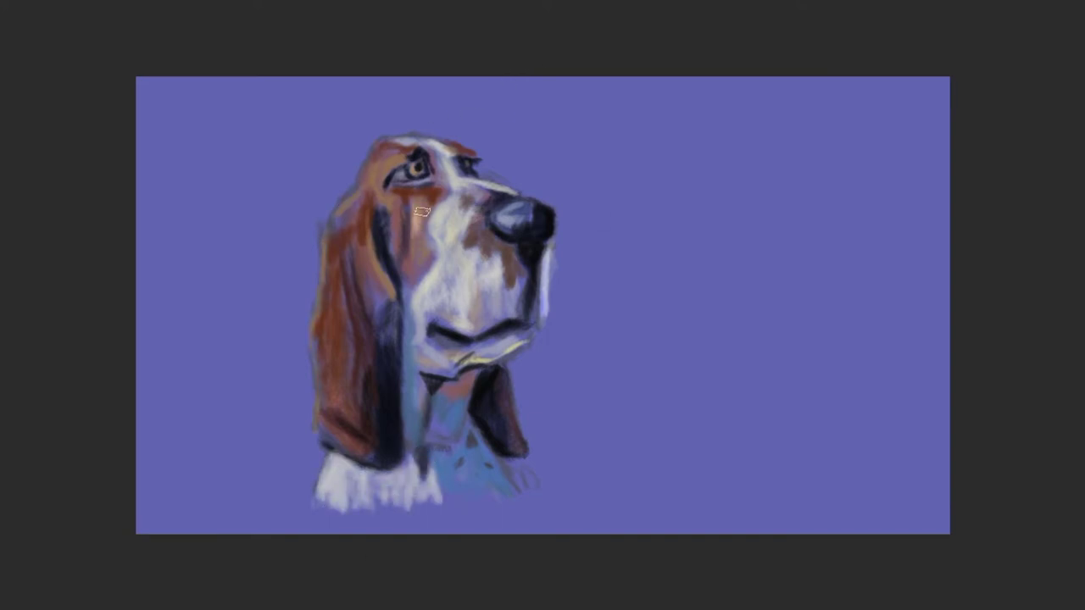
drag(329, 236, 326, 318)
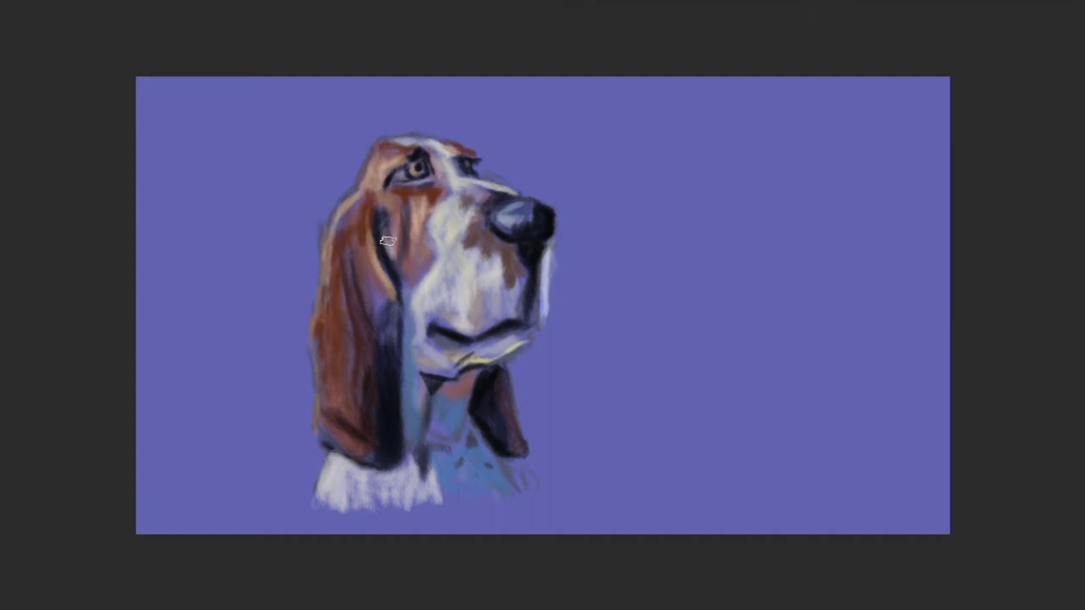
alt+click(483, 291)
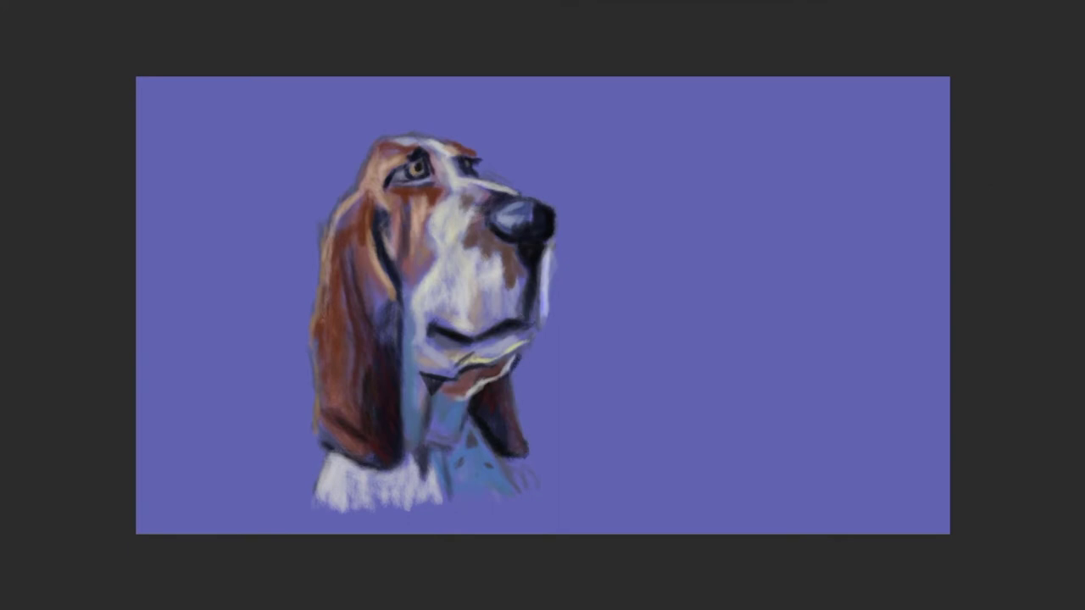
ctrl+click(458, 284)
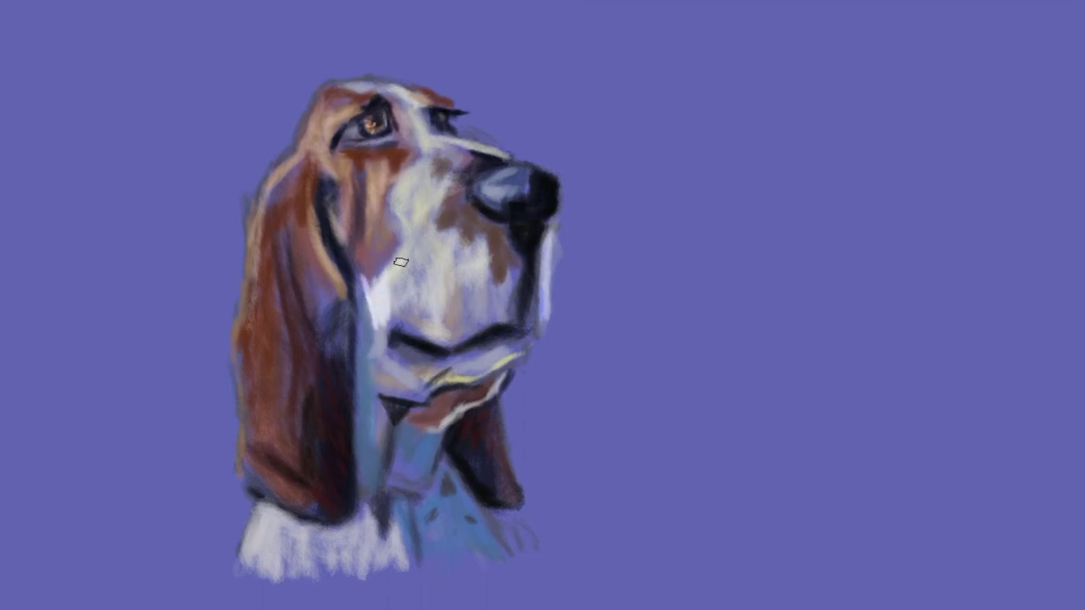
key(ctrl+minus)
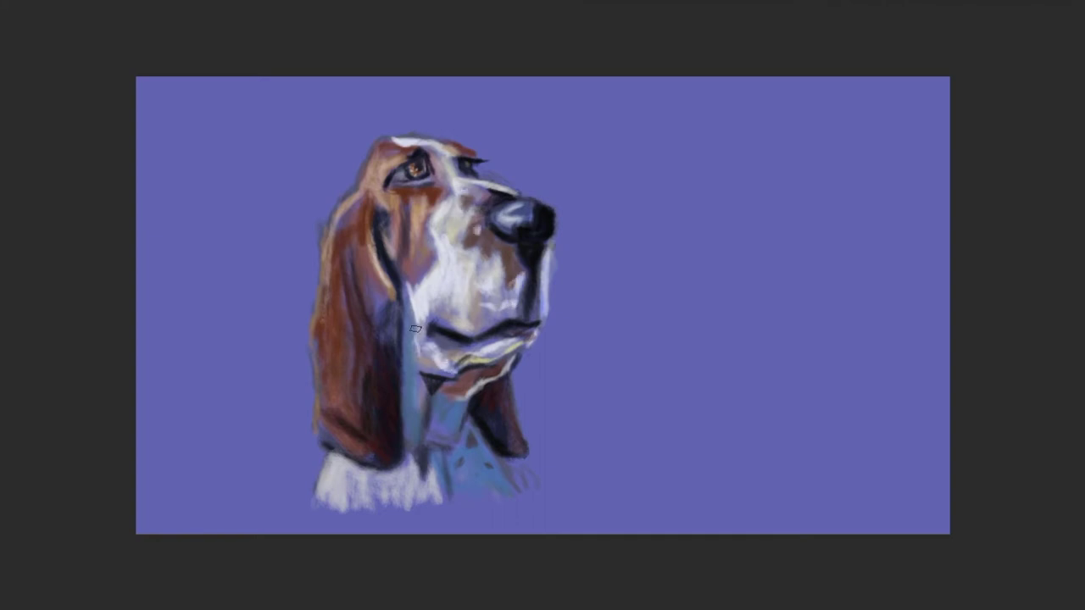
Step: Add light strokes on the neck and chest and brighten the ear's left edge with orange-brown
drag(417, 364, 413, 411)
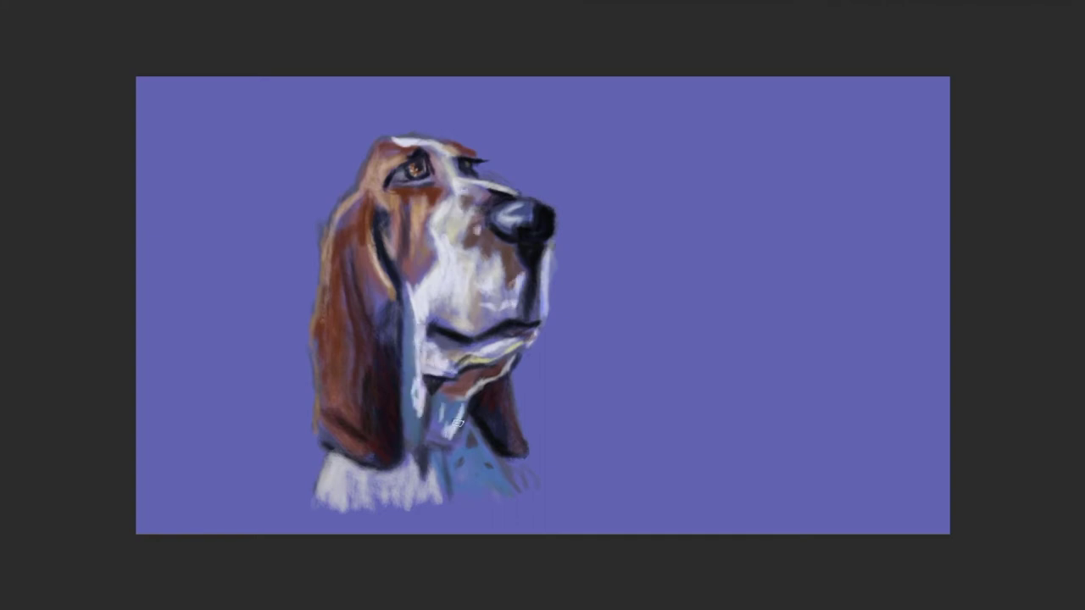
mouse_move(437, 471)
mouse_down()
mouse_move(335, 479)
mouse_move(411, 483)
mouse_up()
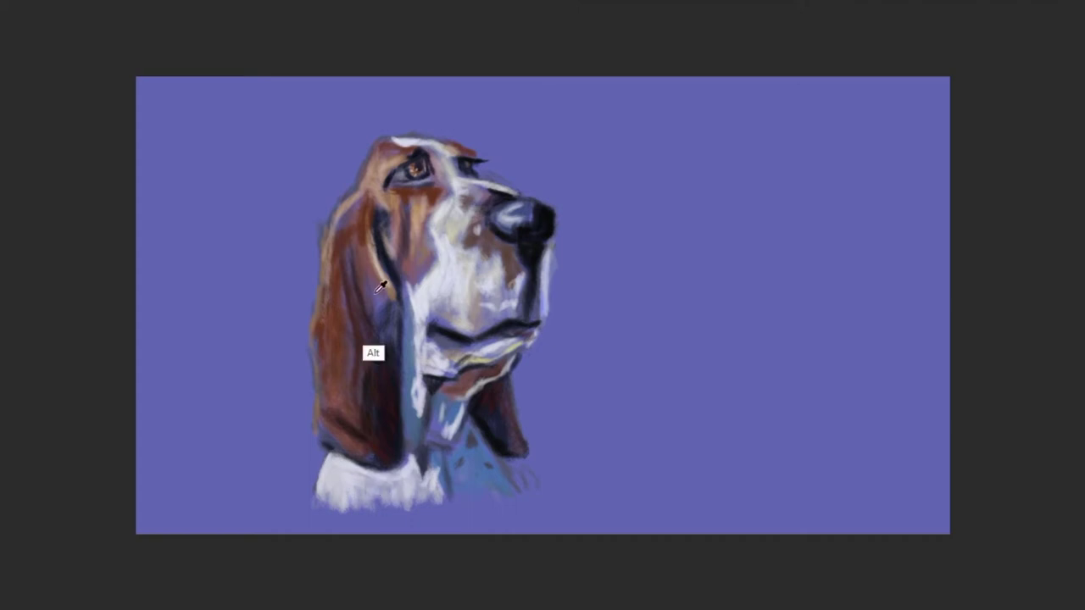
drag(324, 288, 338, 445)
drag(341, 318, 373, 203)
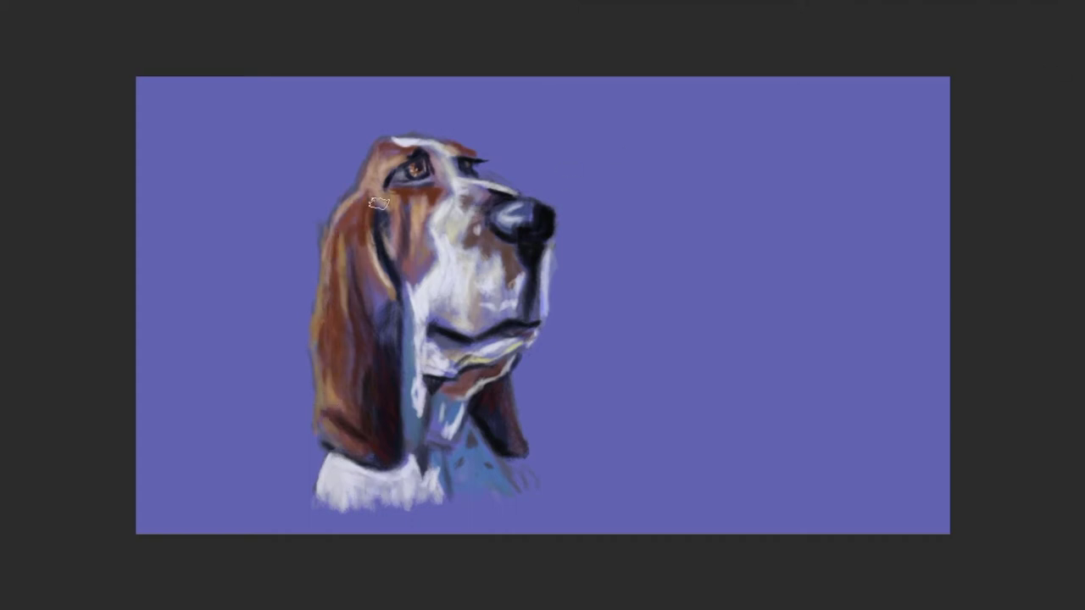
Step: Add bright orange along the lower outer ear, then sweep broad blue strokes around the head
alt+click(434, 163)
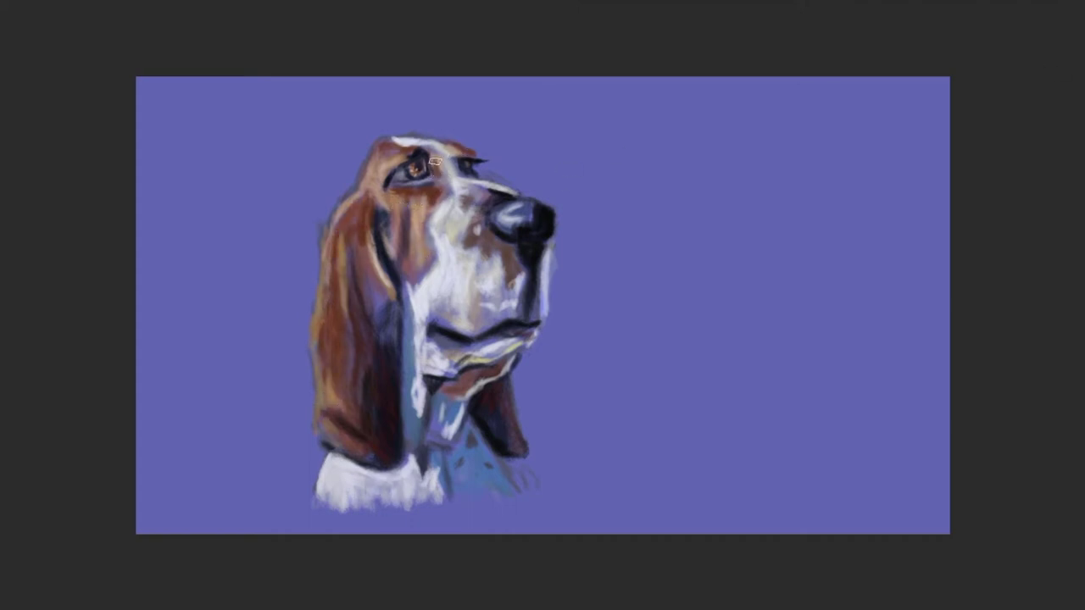
drag(323, 304, 325, 422)
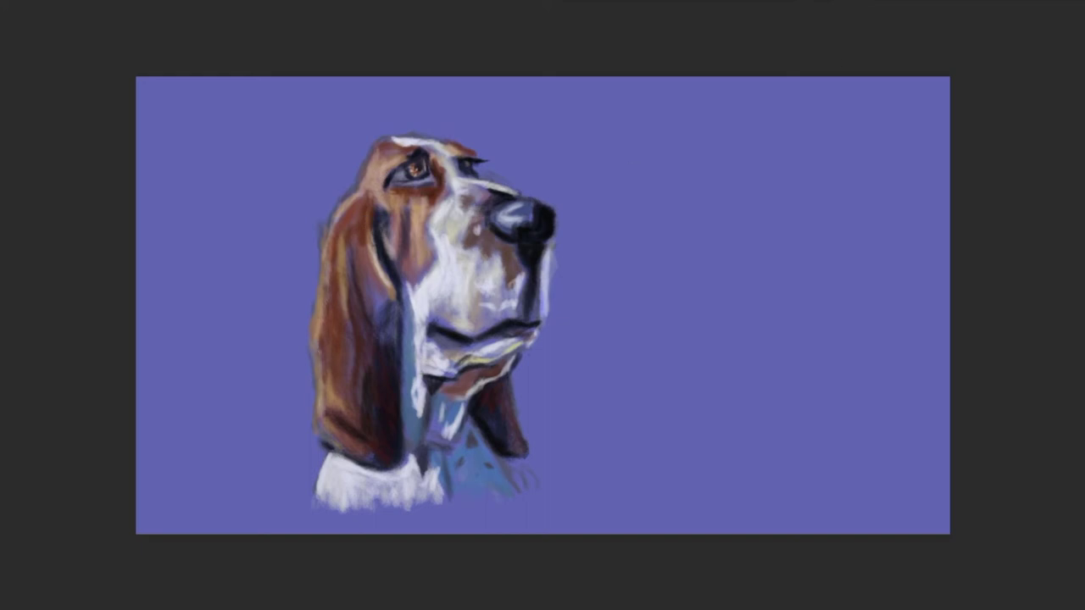
mouse_move(272, 356)
mouse_down()
mouse_move(303, 230)
mouse_move(303, 405)
mouse_move(557, 339)
mouse_move(706, 237)
mouse_up()
mouse_move(254, 339)
mouse_down()
mouse_move(254, 181)
mouse_move(588, 358)
mouse_move(589, 310)
mouse_move(634, 212)
mouse_move(565, 416)
mouse_move(457, 127)
mouse_move(351, 387)
mouse_move(242, 473)
mouse_move(552, 448)
mouse_up()
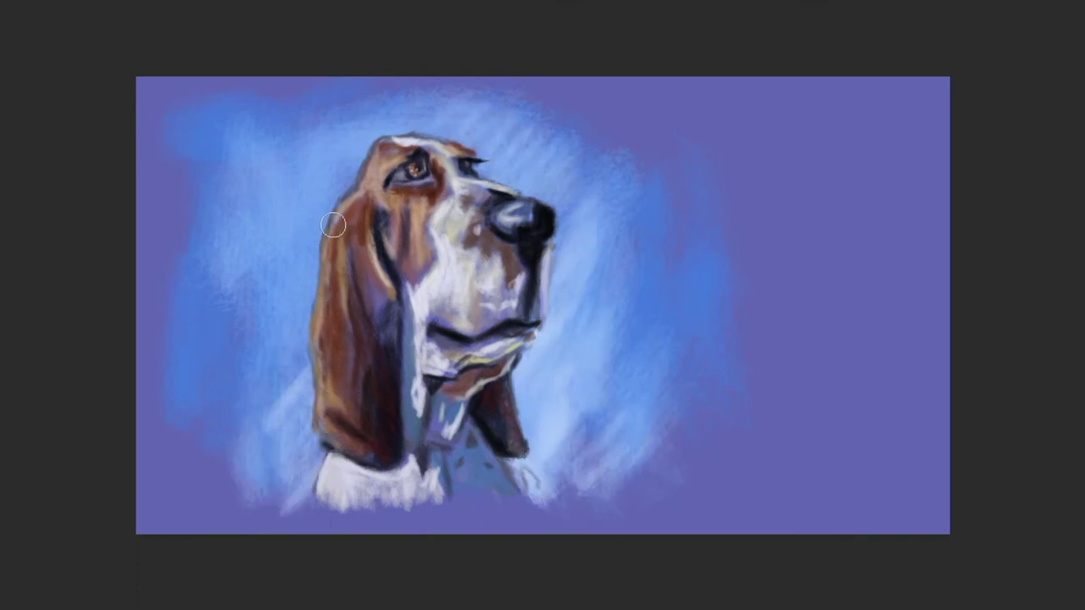
Step: Lighten the ear's left edge and lay pale blue and yellow around the muzzle, left side and jowl
drag(329, 227, 314, 283)
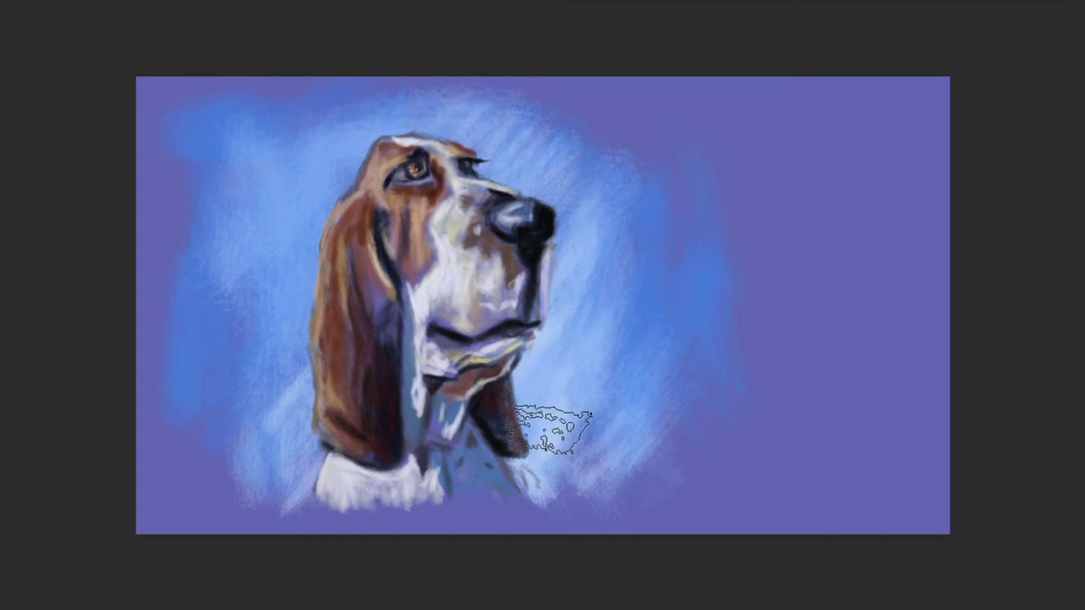
drag(557, 436, 484, 126)
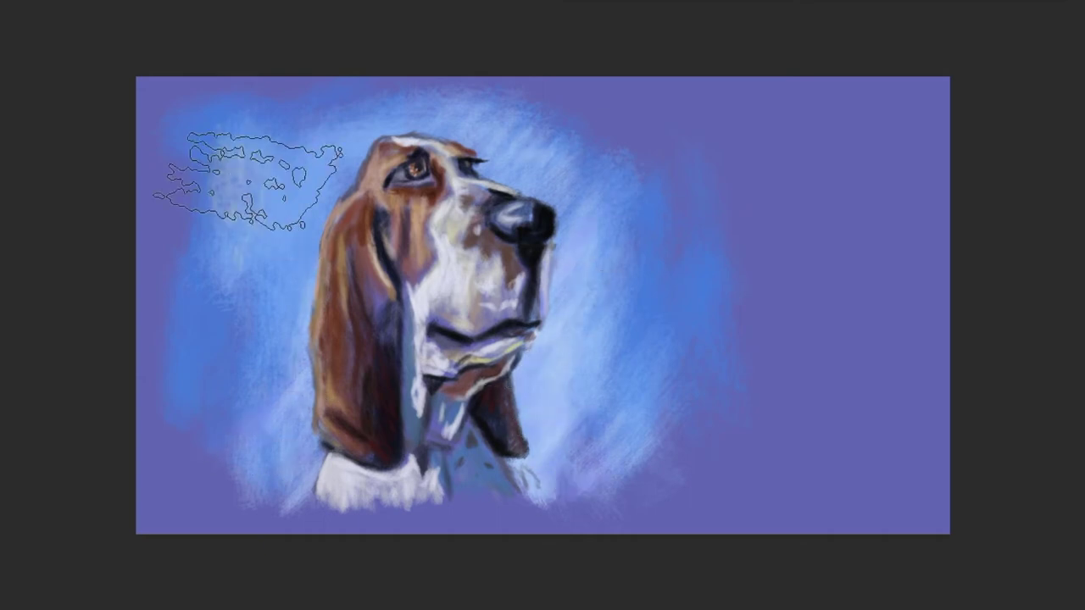
mouse_move(243, 182)
mouse_down()
mouse_move(217, 424)
mouse_move(254, 475)
mouse_up()
drag(540, 437, 505, 496)
drag(496, 441, 504, 488)
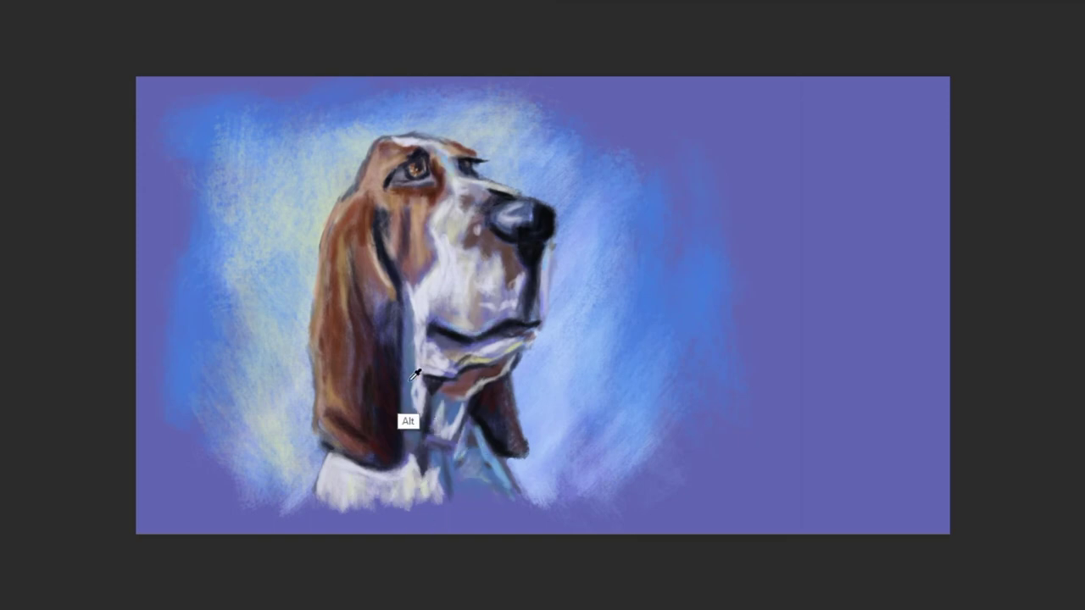
Step: Darken the ear's inner edge and extend light blue pastel strokes across the right background
drag(414, 309, 412, 411)
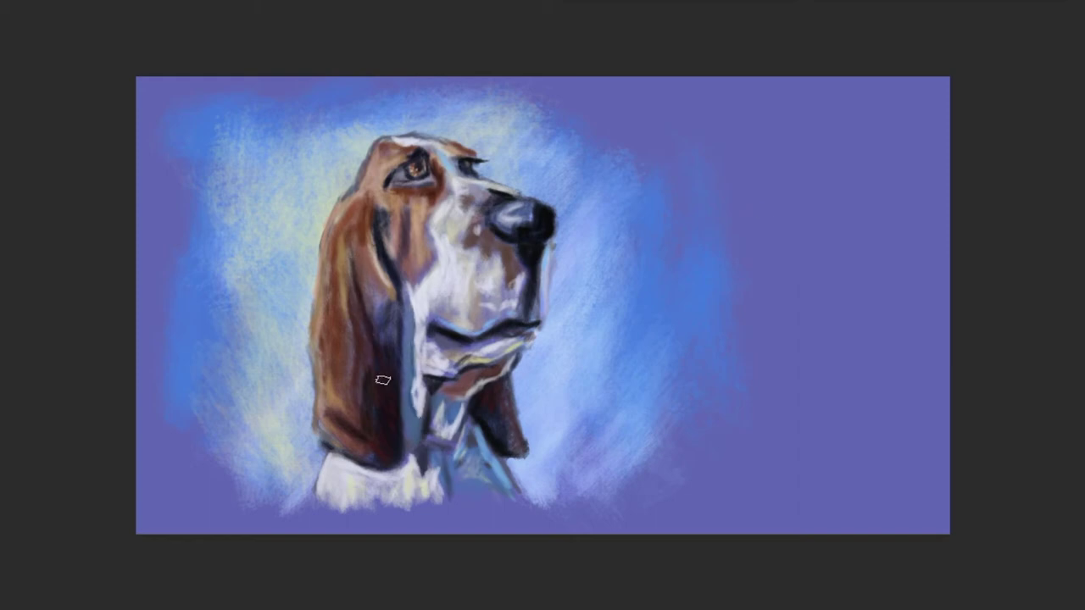
mouse_move(195, 263)
mouse_down()
mouse_move(193, 315)
mouse_move(238, 136)
mouse_up()
mouse_move(644, 119)
mouse_down()
mouse_move(653, 254)
mouse_move(582, 157)
mouse_move(558, 251)
mouse_up()
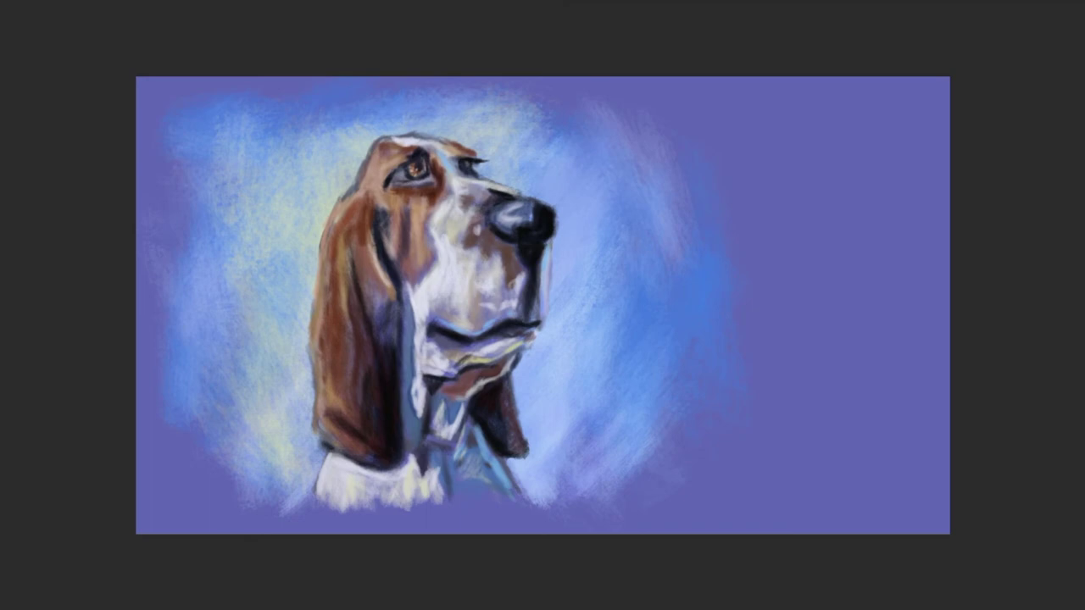
mouse_move(627, 135)
mouse_down()
mouse_move(693, 271)
mouse_move(938, 213)
mouse_move(771, 194)
mouse_move(801, 394)
mouse_move(630, 340)
mouse_move(811, 412)
mouse_move(981, 218)
mouse_move(700, 34)
mouse_up()
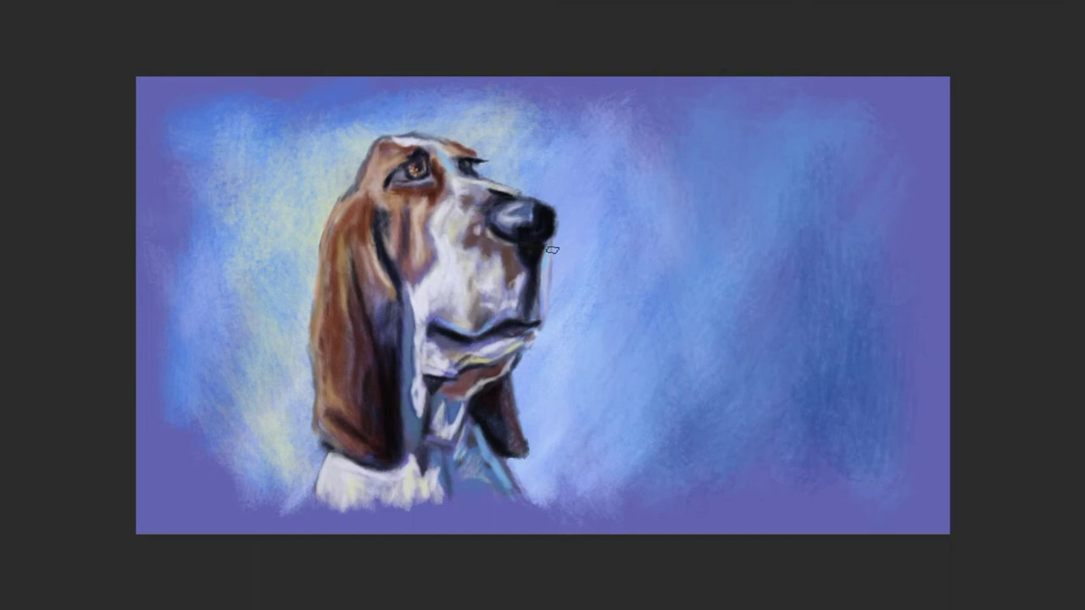
Step: Lighten the ear's left edge, darken around the eye and iris, then fit the canvas on screen
alt+click(538, 329)
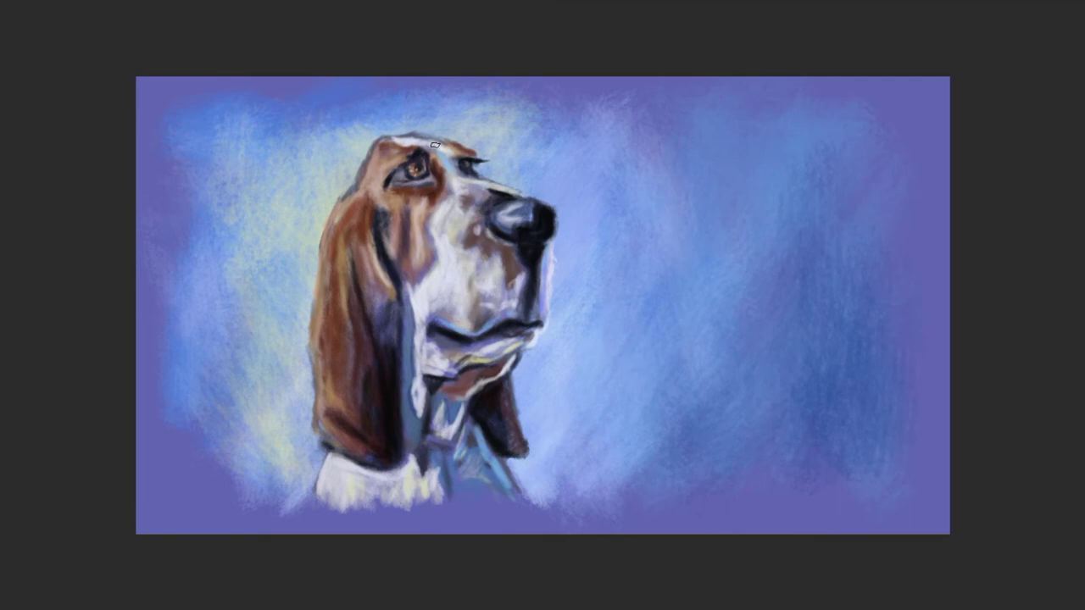
drag(313, 349, 343, 448)
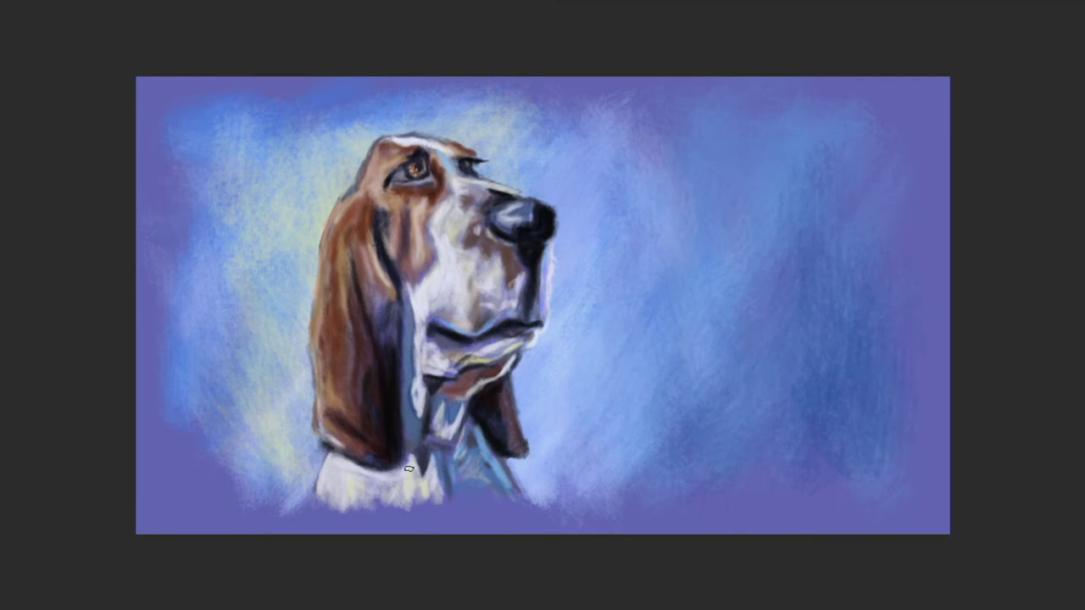
scroll(407, 182, up, 3)
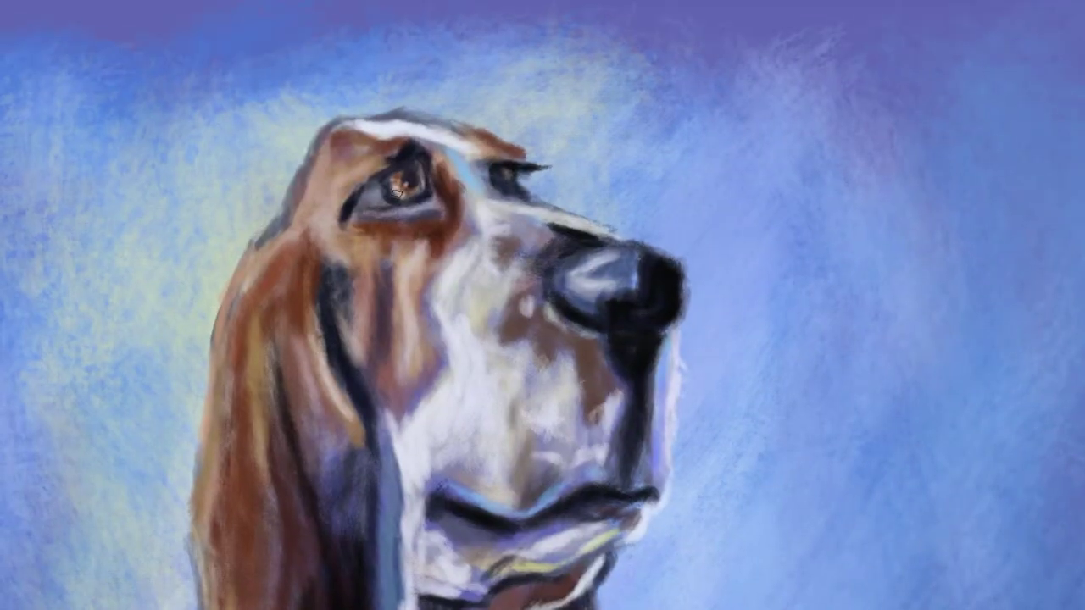
drag(397, 181, 428, 174)
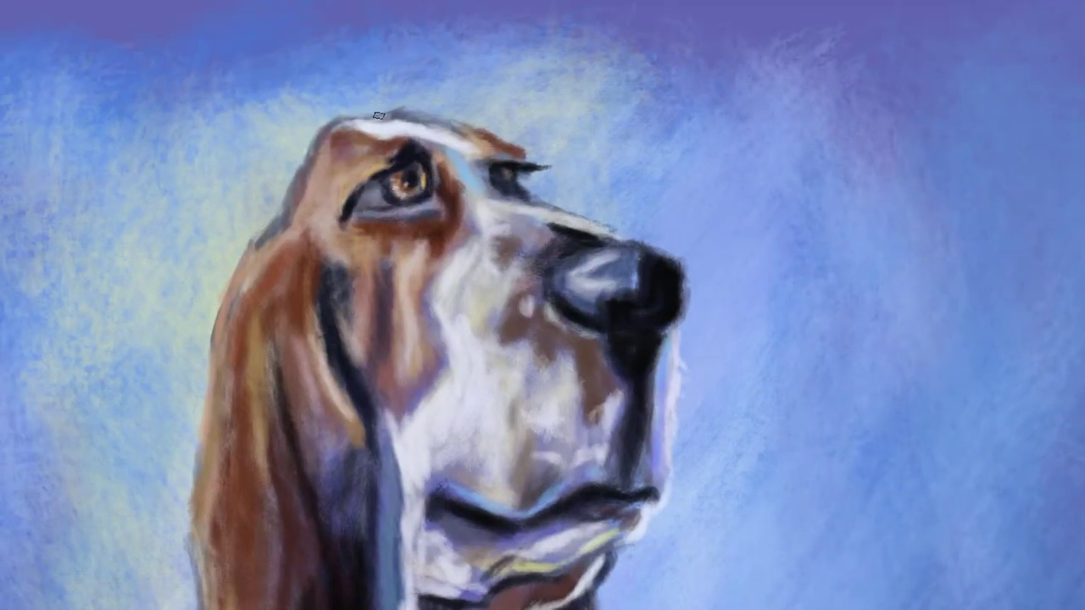
scroll(402, 222, down, 3)
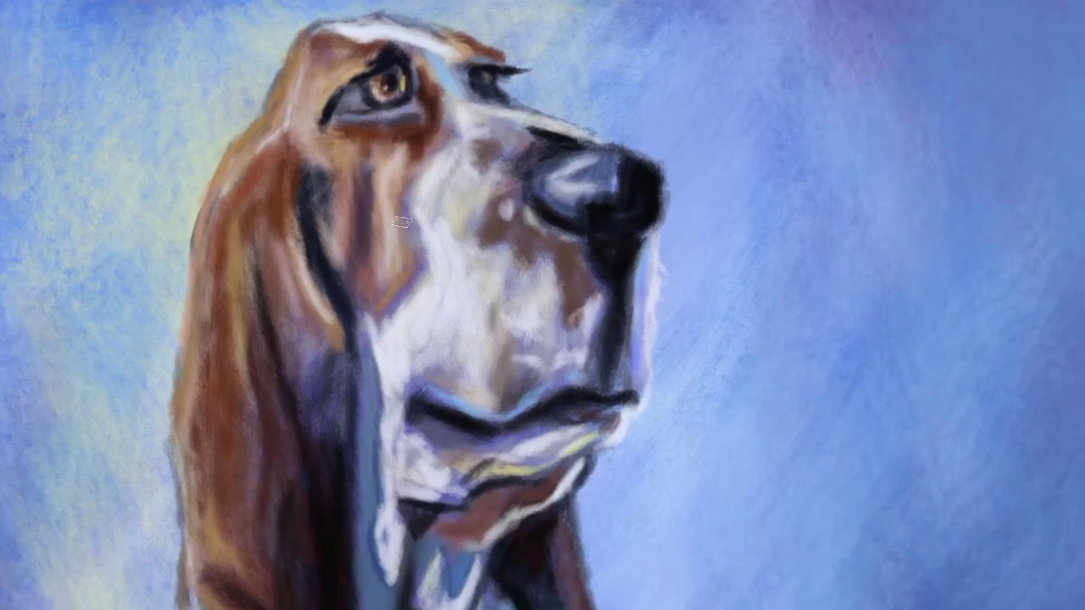
scroll(402, 222, down, 2)
scroll(186, 382, down, 2)
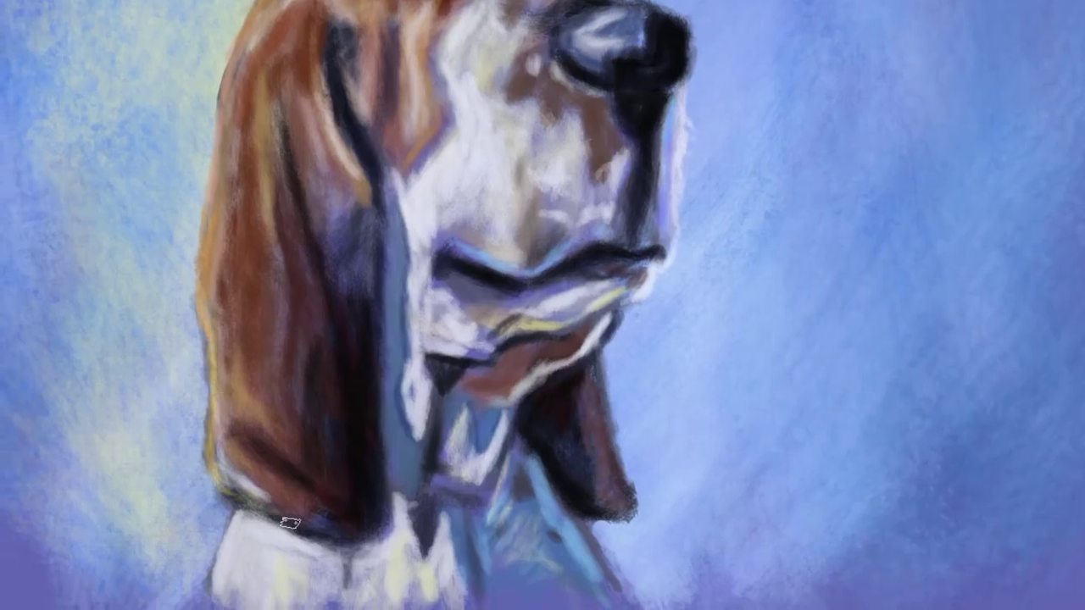
key(ctrl+0)
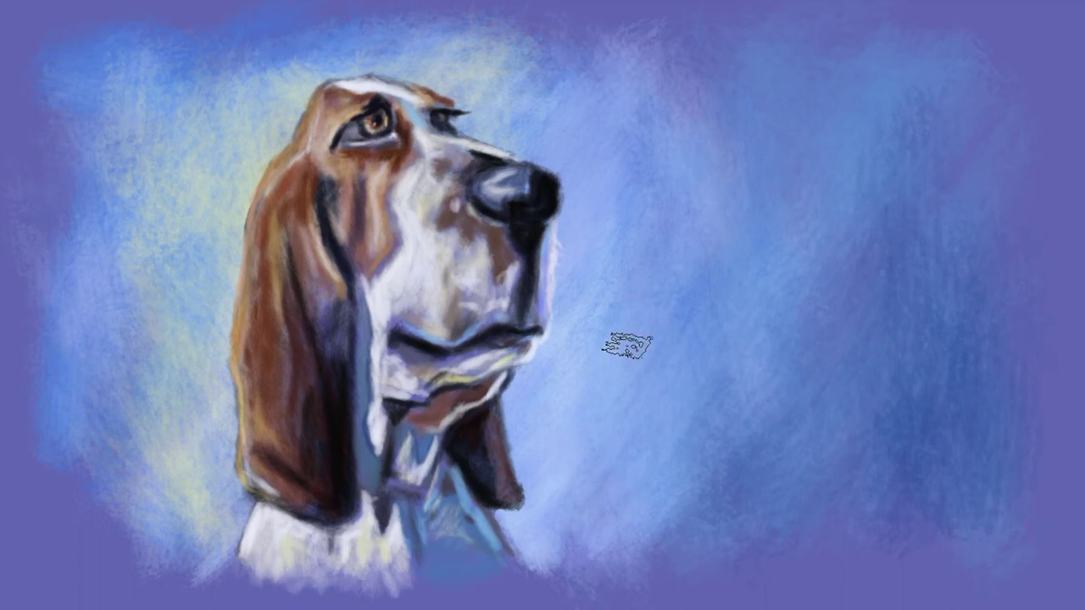
Step: Add two light pastel strokes to the left background
drag(140, 286, 102, 396)
drag(64, 280, 170, 240)
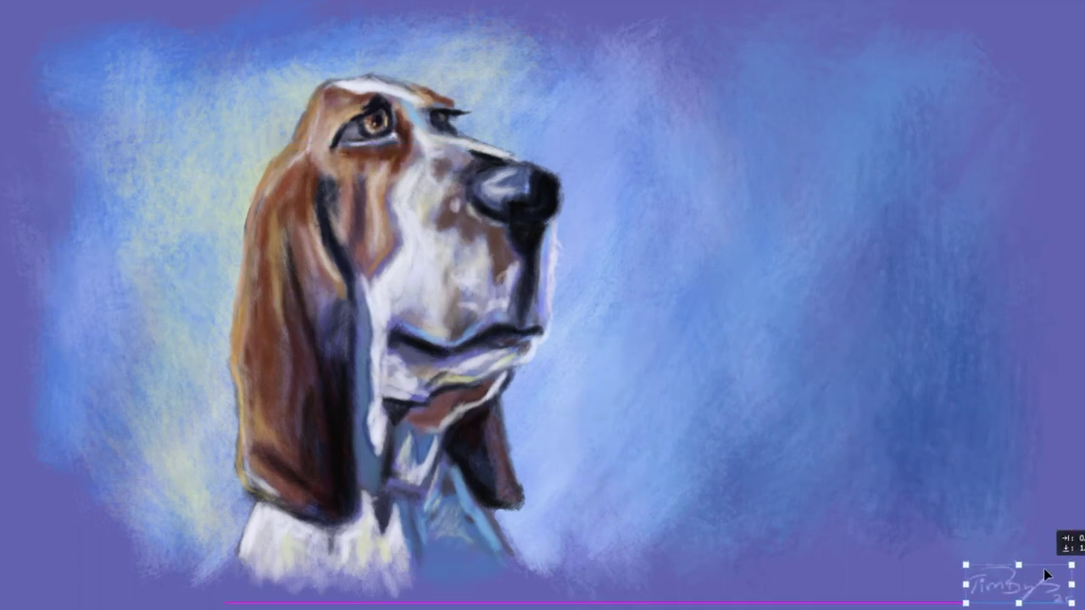